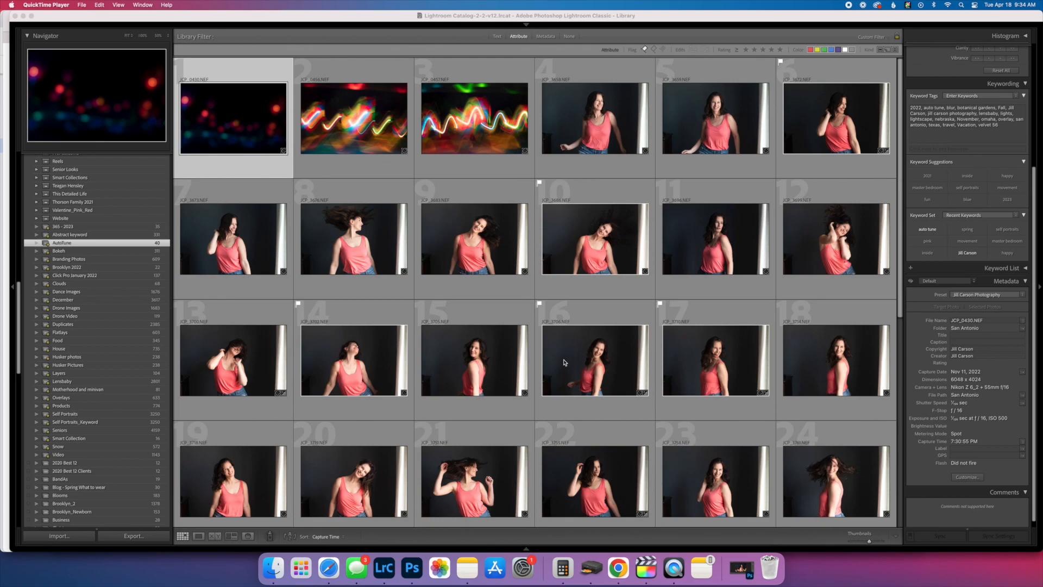
Filter the photo grid to show only flagged picks
scroll(488, 270, down, 2)
scroll(487, 271, up, 2)
scroll(713, 366, down, 2)
scroll(713, 366, up, 2)
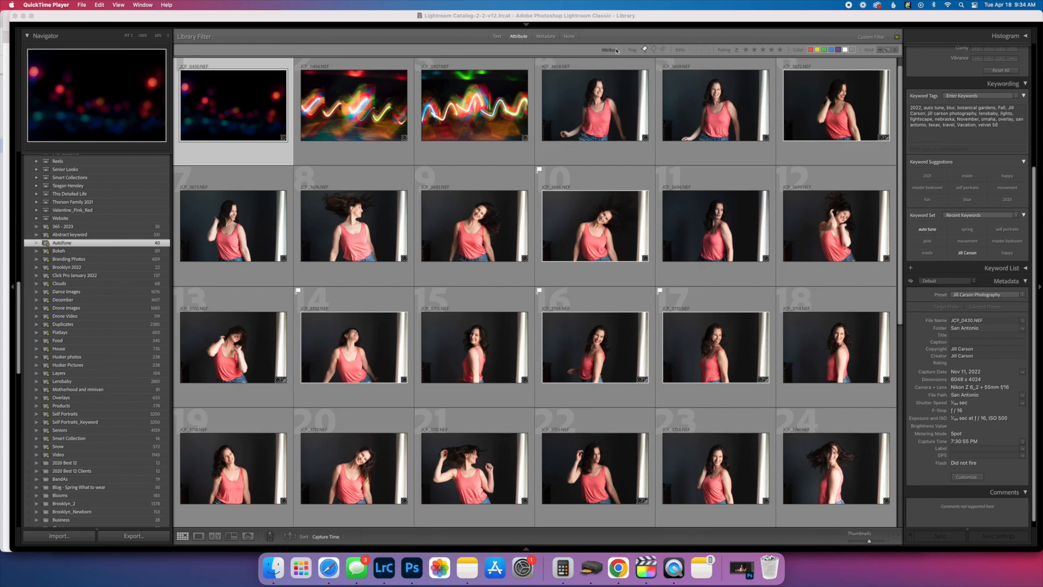
click(644, 50)
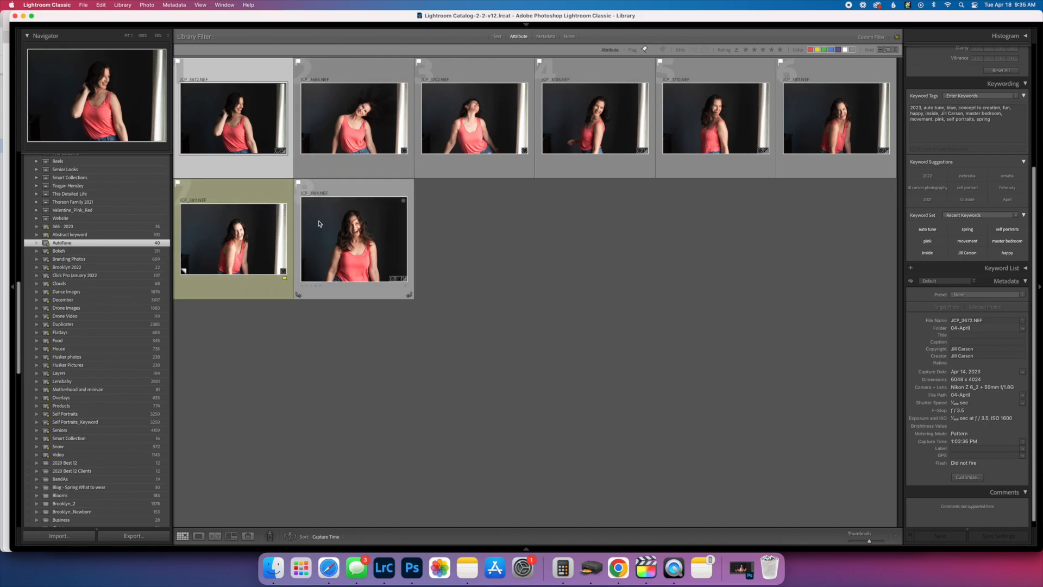
Review the flagged portraits one after another in Develop, zooming in on the first ones, and return to the Library grid
click(223, 118)
key(d)
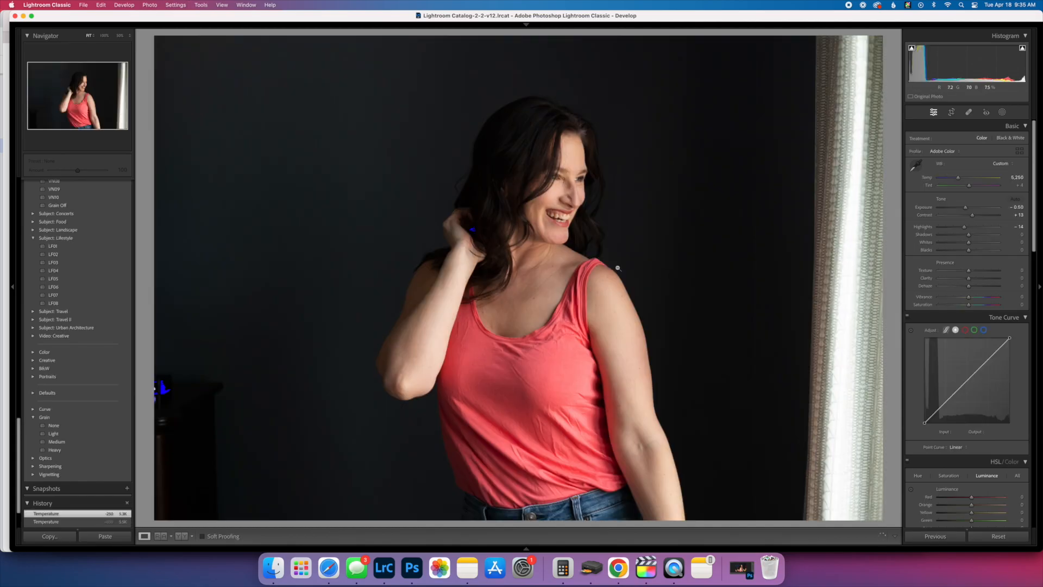
click(555, 175)
click(513, 186)
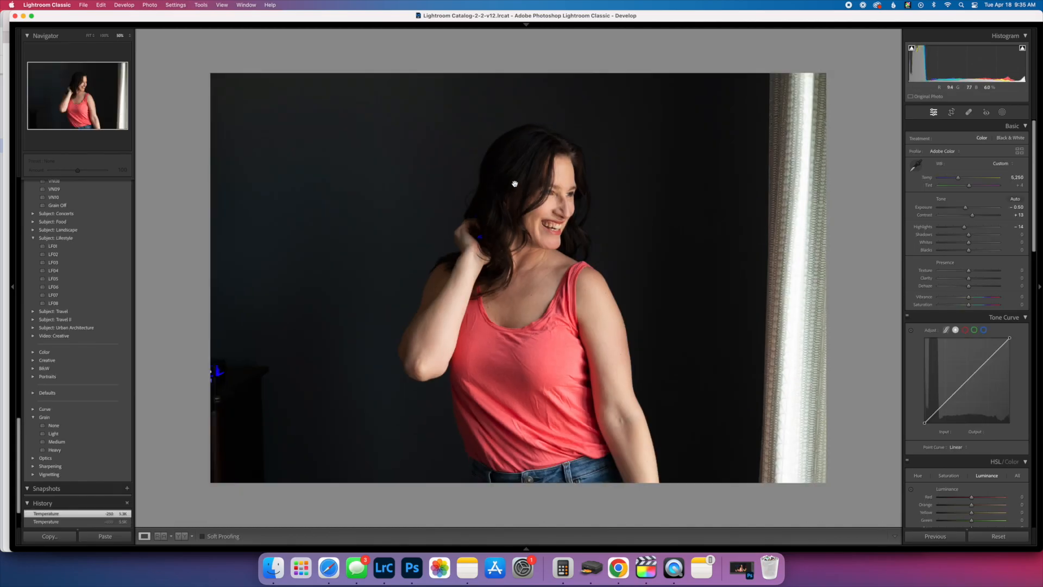
click(617, 127)
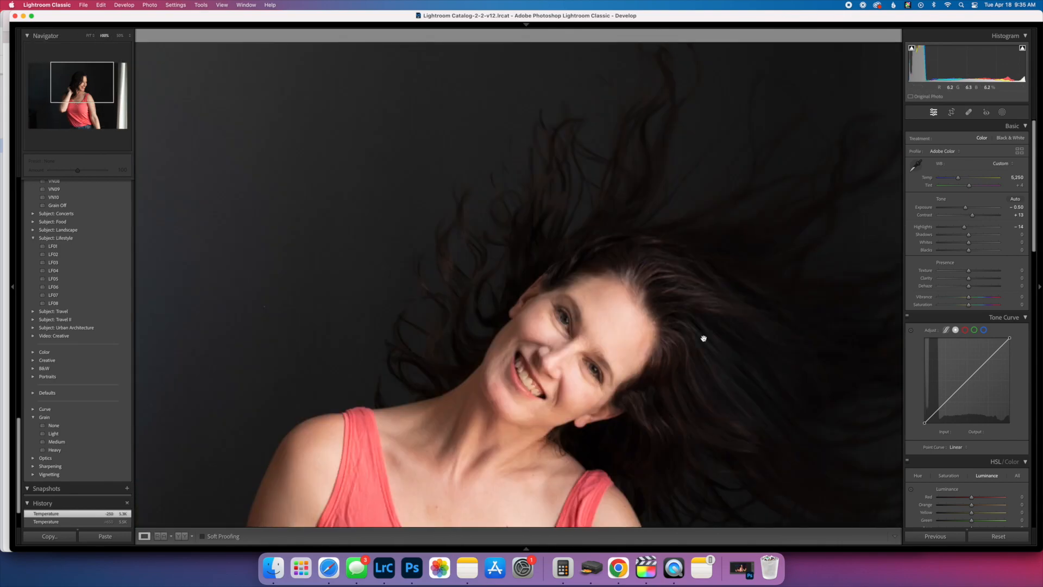
key(Right)
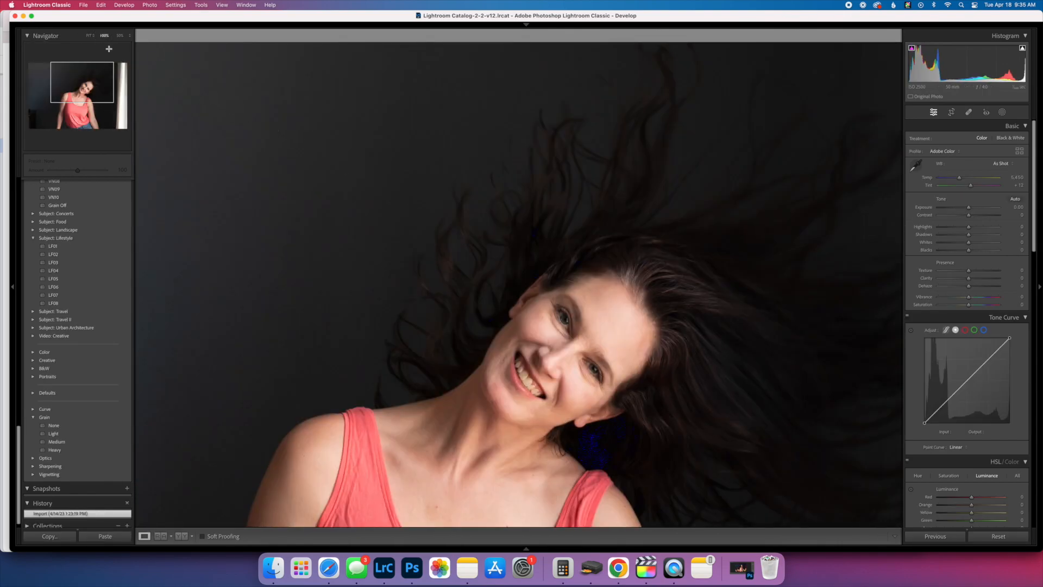
click(375, 198)
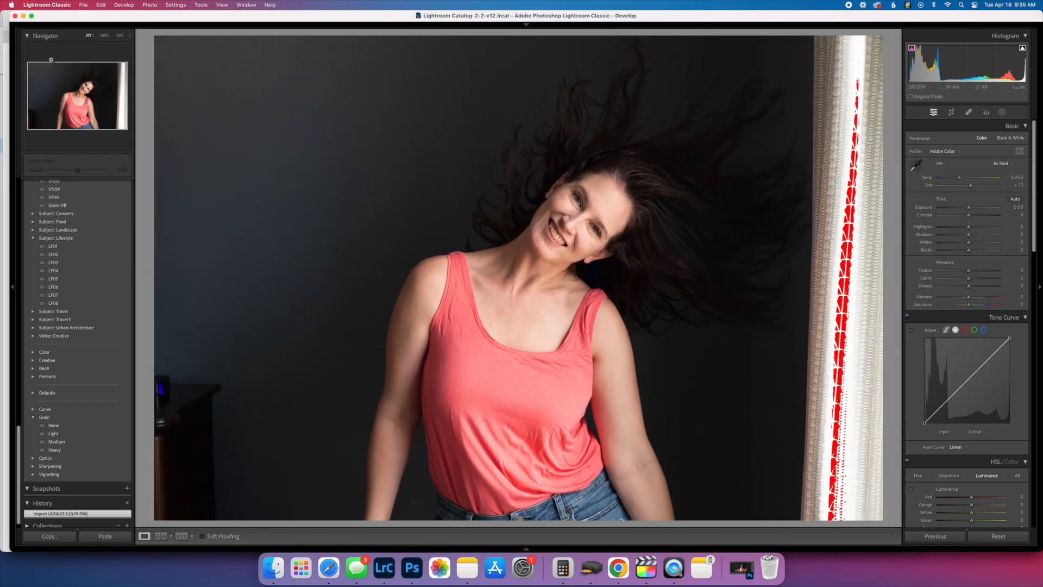
key(Right)
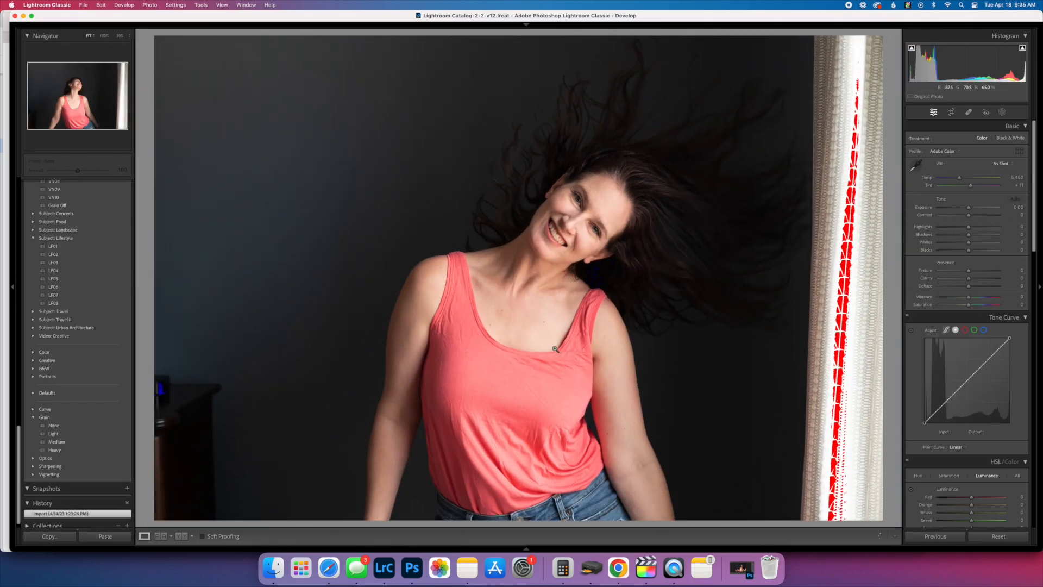
key(Right)
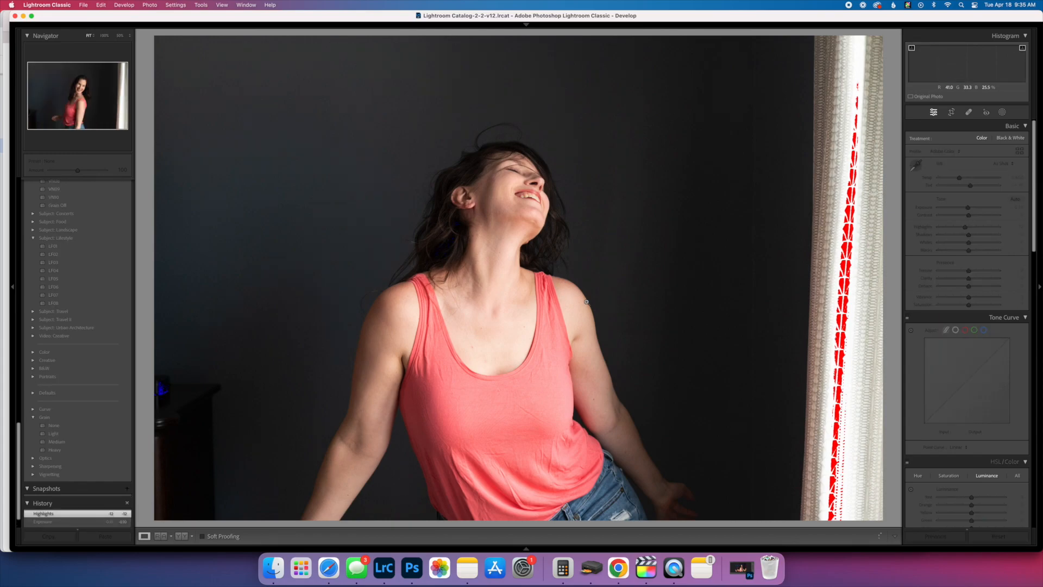
key(Right)
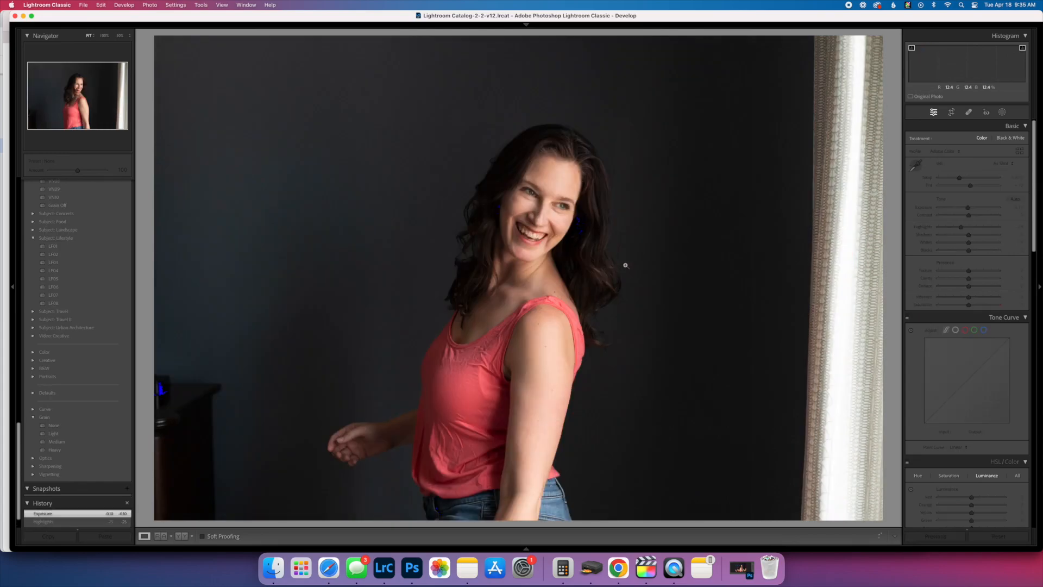
key(Right)
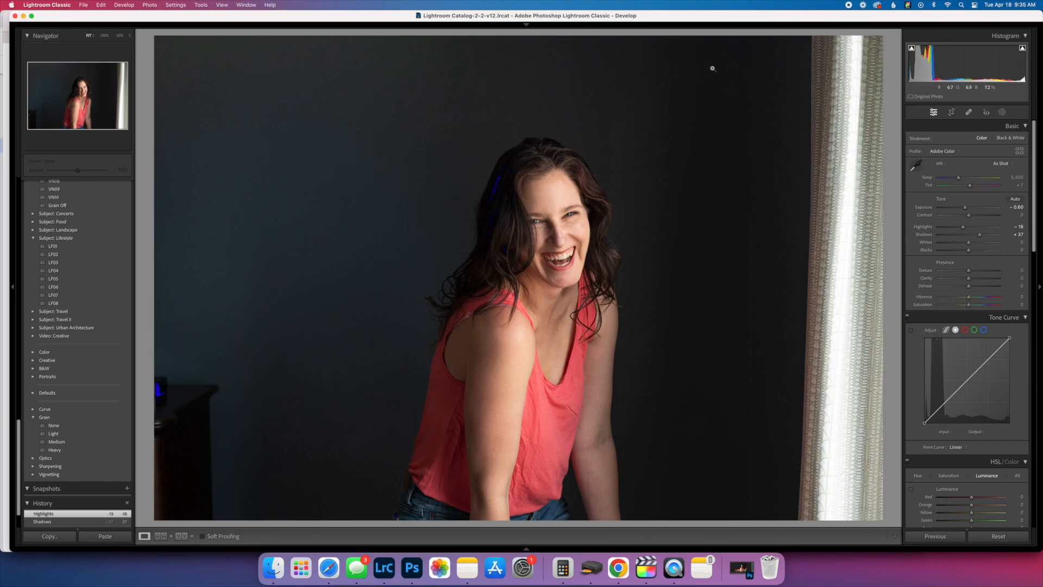
click(811, 37)
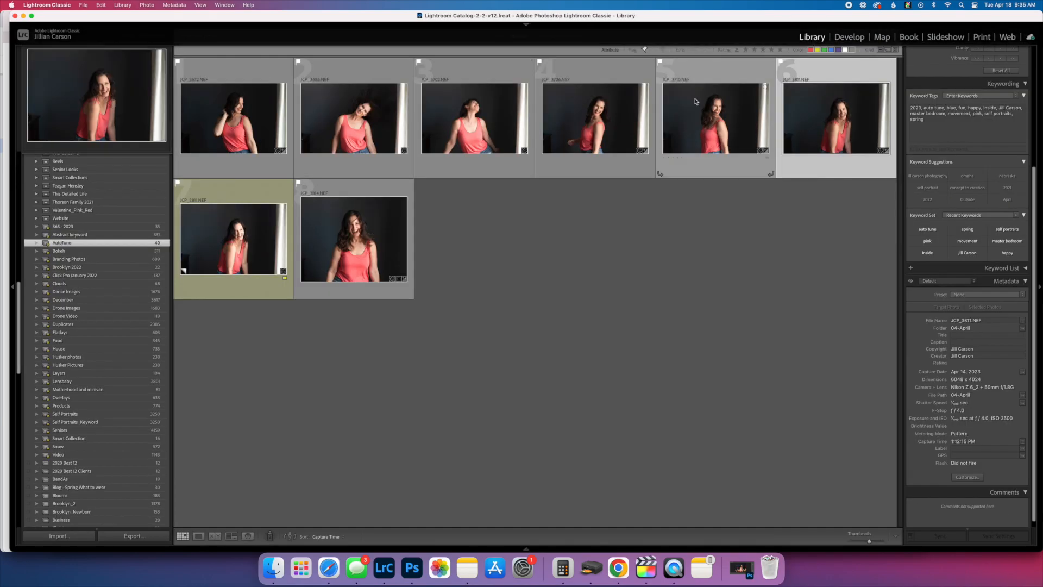
Open the yellow-labelled portrait in Develop and set exposure to -0.60, highlights to -15 and shadows to +19
click(217, 239)
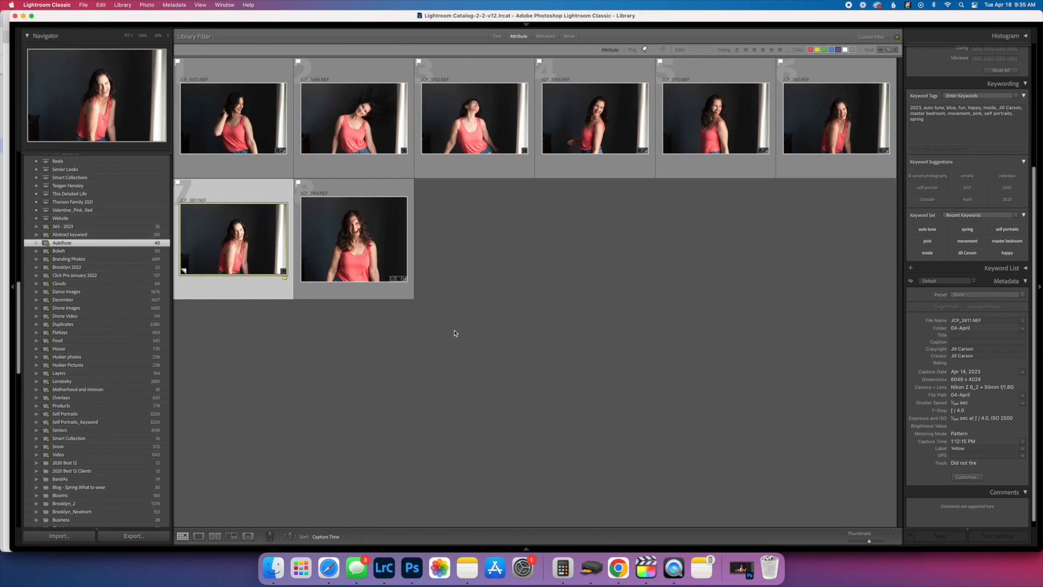
key(d)
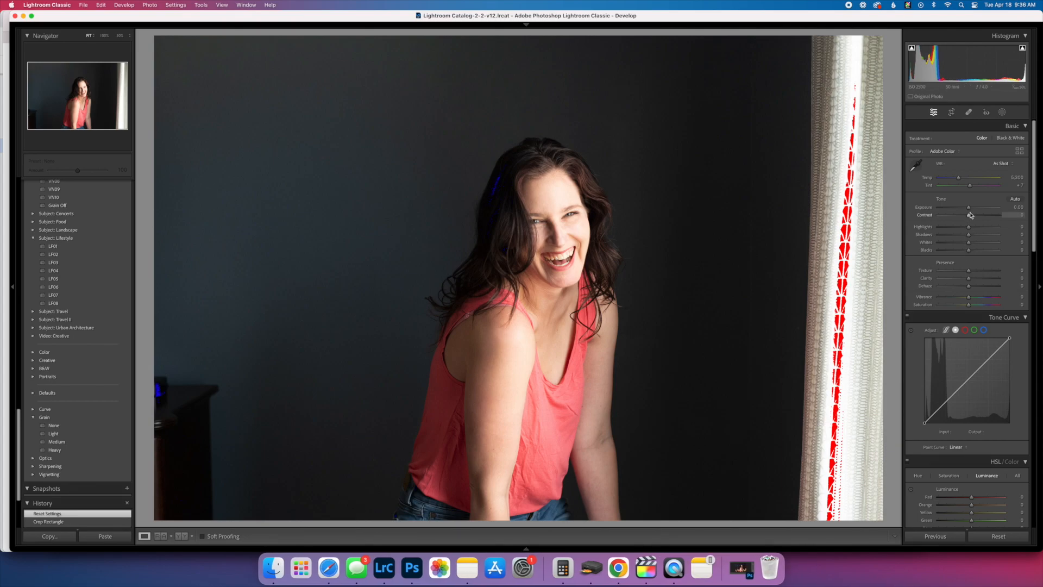
drag(970, 209, 966, 213)
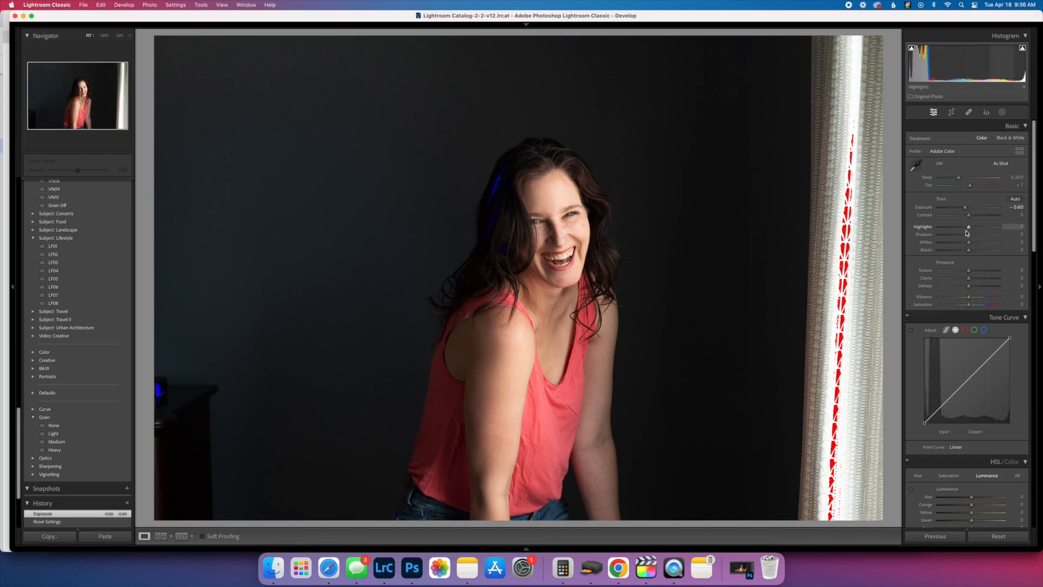
drag(970, 230, 975, 238)
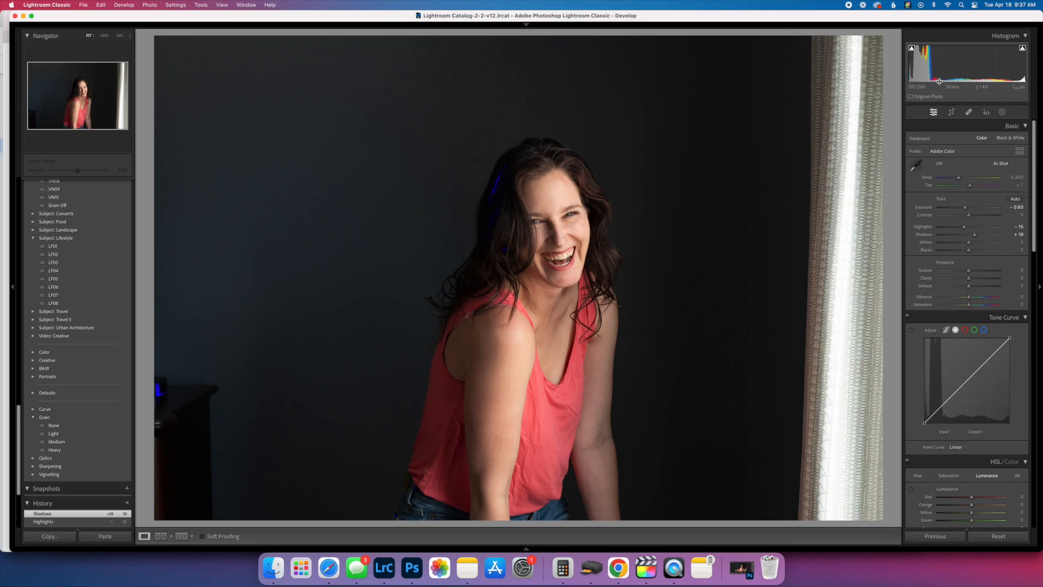
Reset the exposure to compare clipping, restore it to -0.60, and turn off the highlight clipping overlay
click(912, 49)
double_click(966, 208)
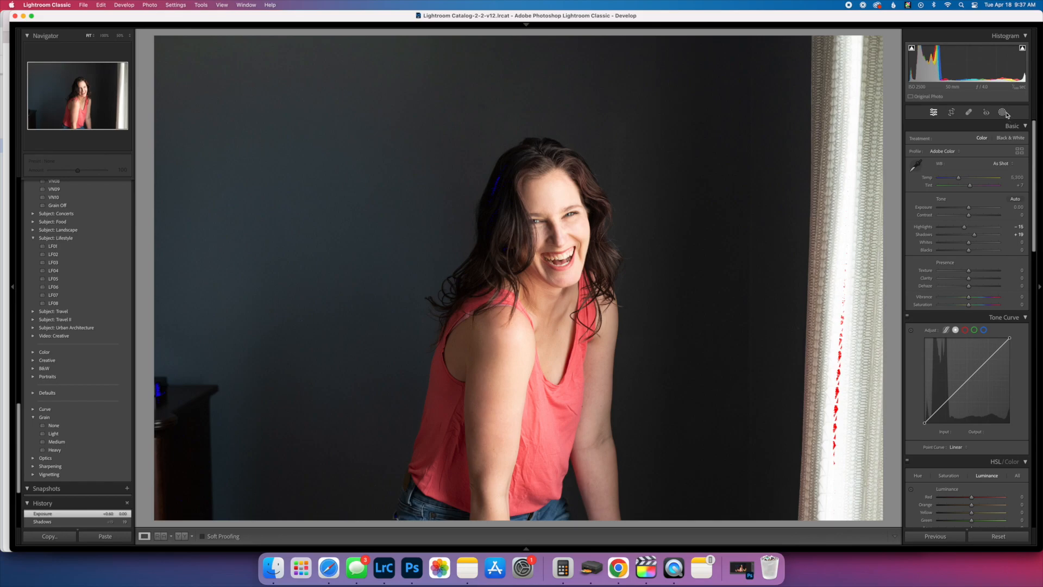
click(1022, 48)
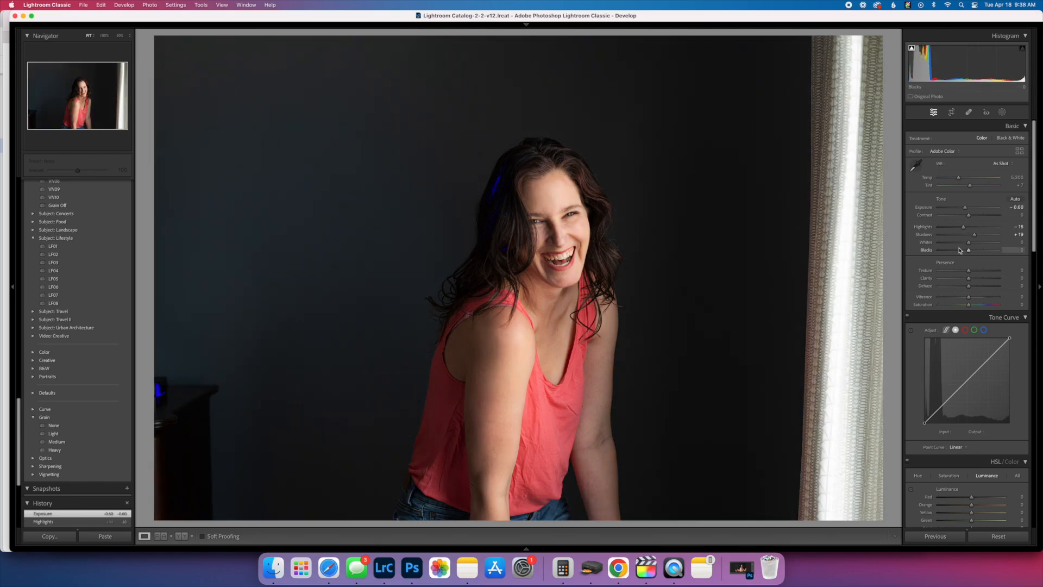
Set the portrait's clarity to +5 and vibrance to +10
drag(968, 279, 972, 301)
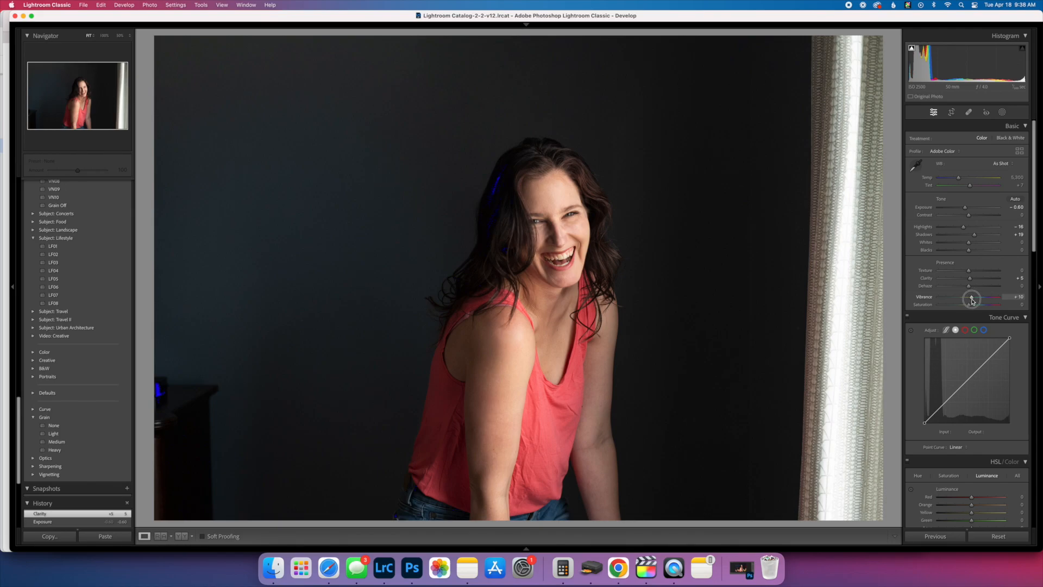
drag(972, 300, 972, 300)
Paint a brush mask of size 3.0 with shadows at 20 over the clipped dark hair beside the face
click(1003, 113)
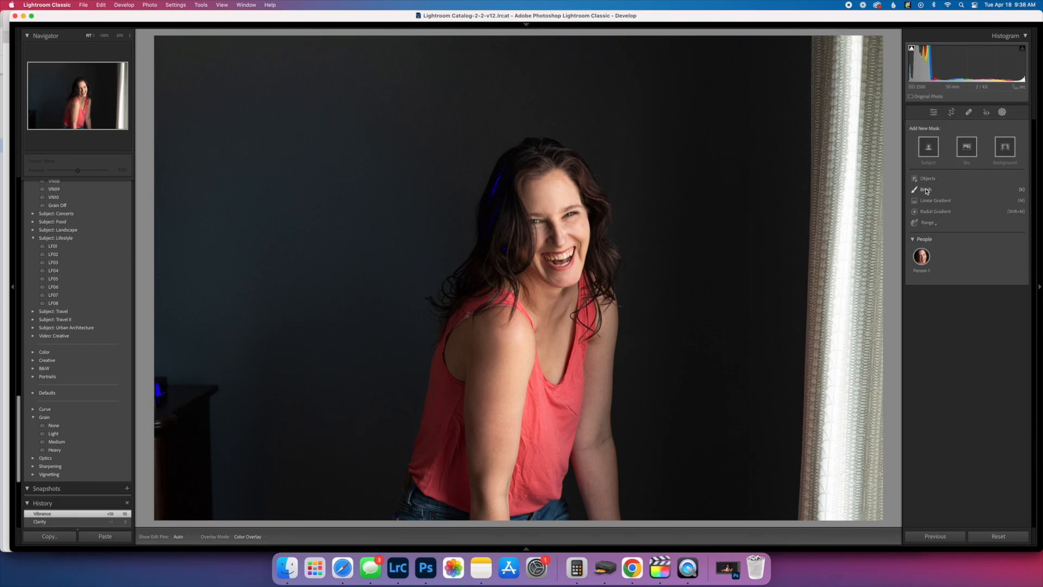
click(926, 190)
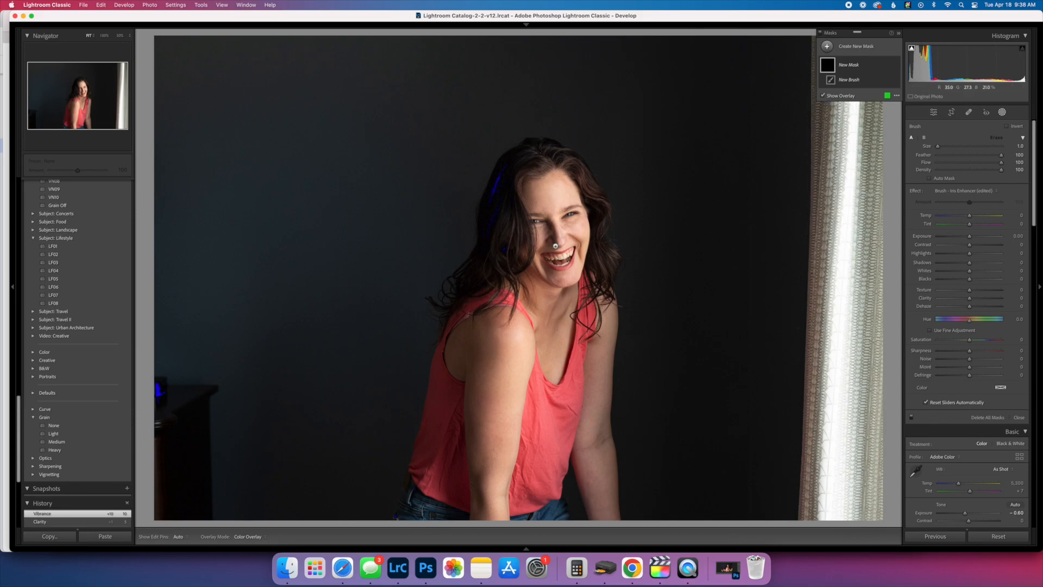
key(bracketright)
key(bracketright)
key(bracketleft)
key(bracketleft)
key(bracketright)
key(bracketright)
key(bracketright)
key(bracketleft)
key(bracketleft)
key(bracketleft)
key(bracketleft)
key(bracketleft)
drag(970, 263, 975, 263)
key(h)
mouse_move(499, 182)
mouse_down()
mouse_move(487, 235)
mouse_move(498, 246)
mouse_up()
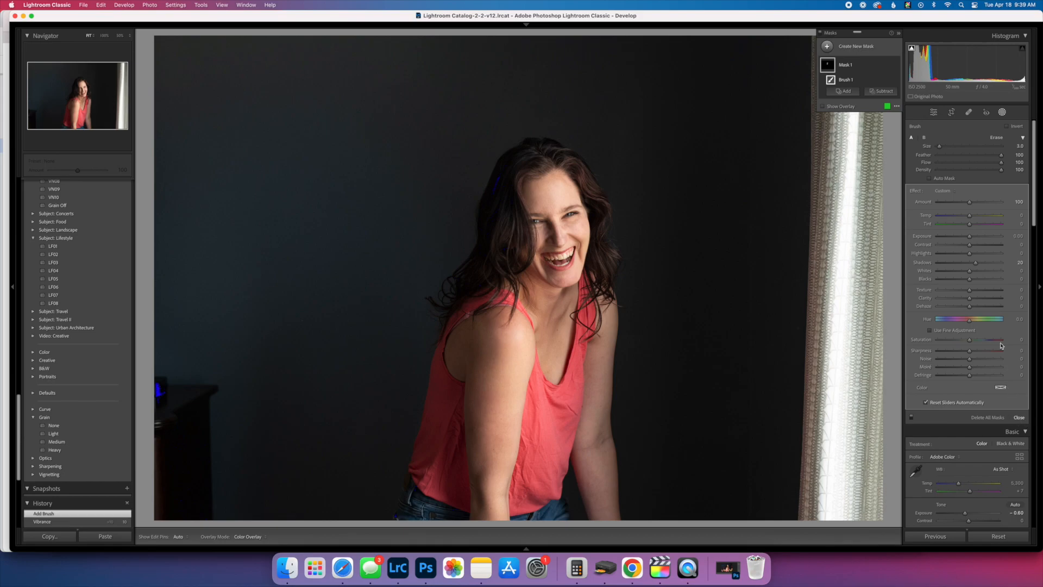
click(1018, 417)
Add a second brush mask of size 5.0 over the bright areas of the face with highlights at -8
click(1002, 112)
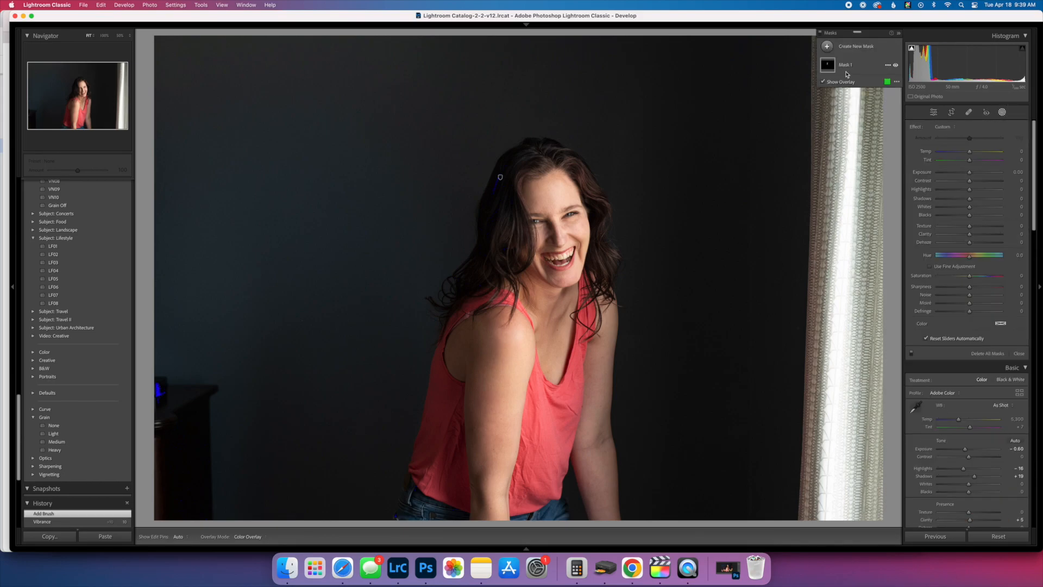
click(827, 46)
click(866, 123)
drag(969, 254, 968, 255)
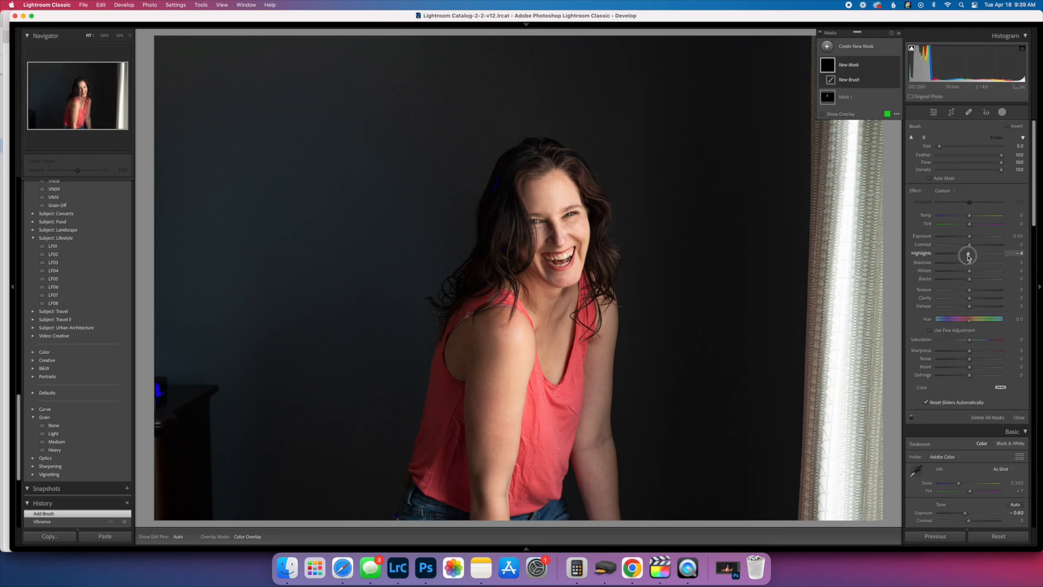
key(bracketright)
key(bracketright)
mouse_move(557, 194)
mouse_down()
mouse_move(562, 182)
mouse_move(550, 231)
mouse_move(563, 235)
mouse_up()
drag(968, 253, 970, 257)
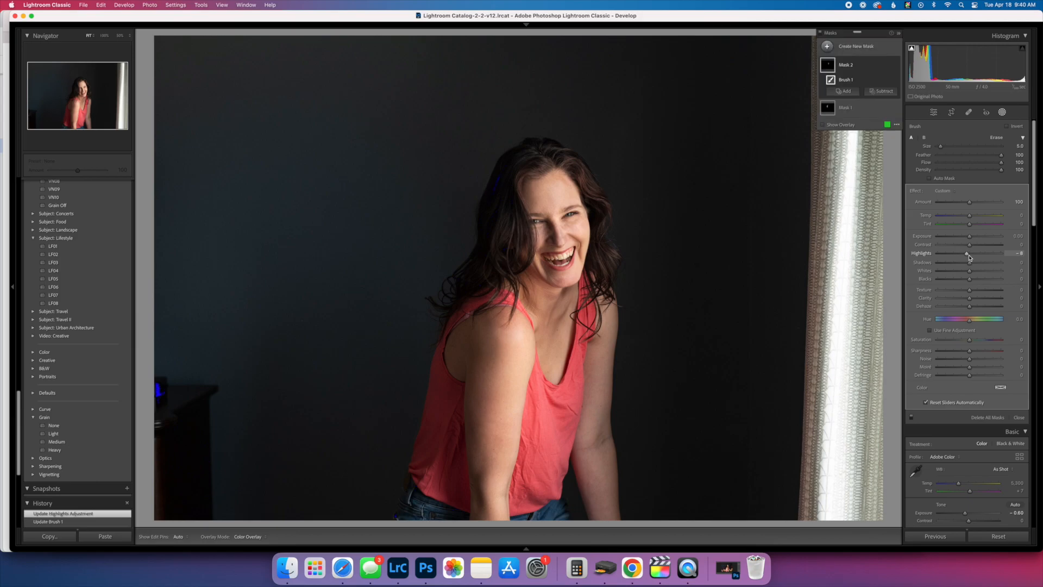
click(1019, 417)
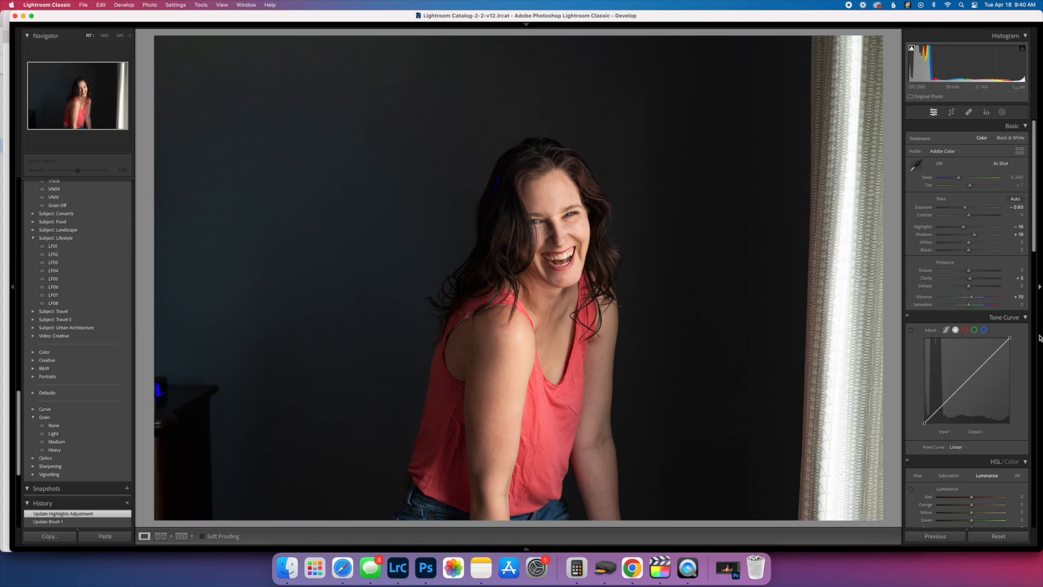
Lower the whole photo's highlights to -22
drag(963, 227, 963, 229)
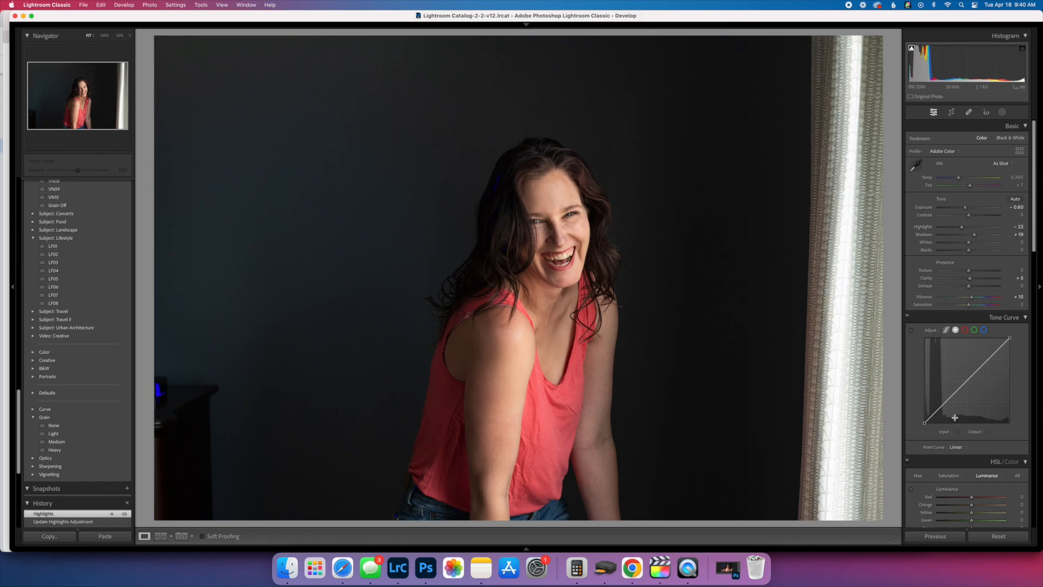
Set sharpening masking to 58, previewing the edge mask, and luminance noise reduction to 20
scroll(956, 420, down, 8)
scroll(956, 419, down, 10)
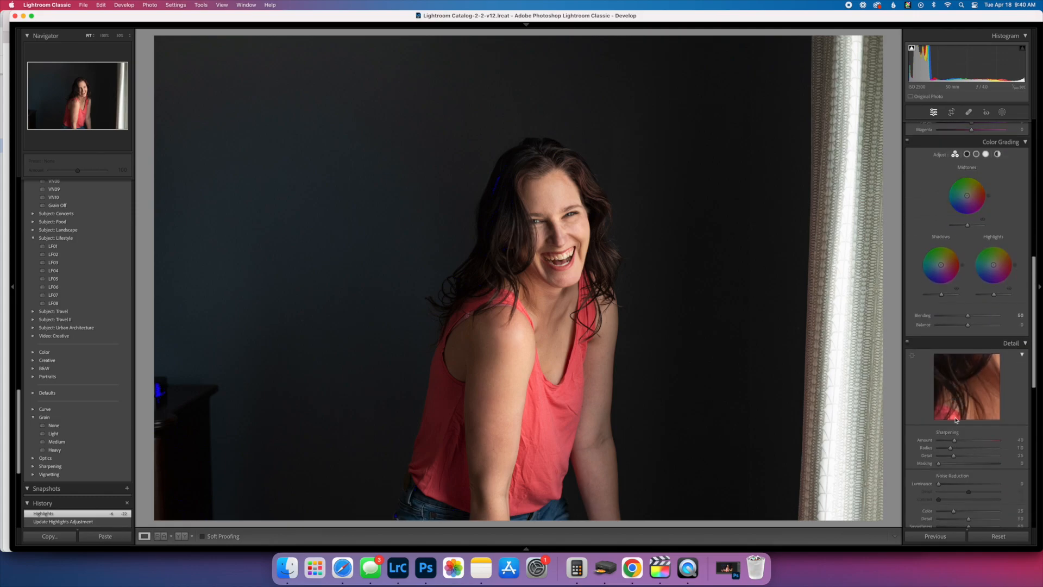
scroll(957, 419, down, 4)
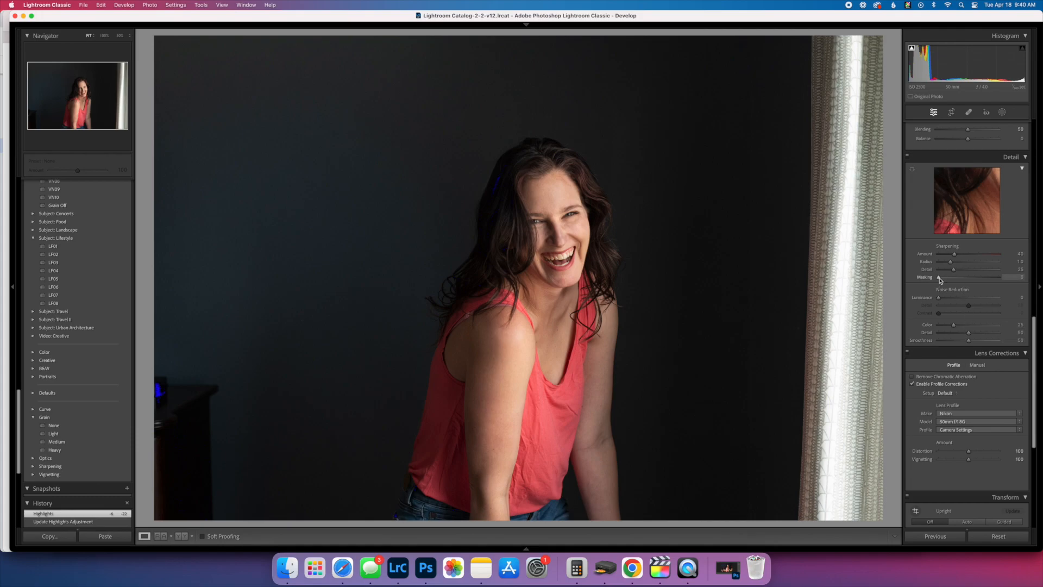
key(alt)
drag(940, 278, 975, 283)
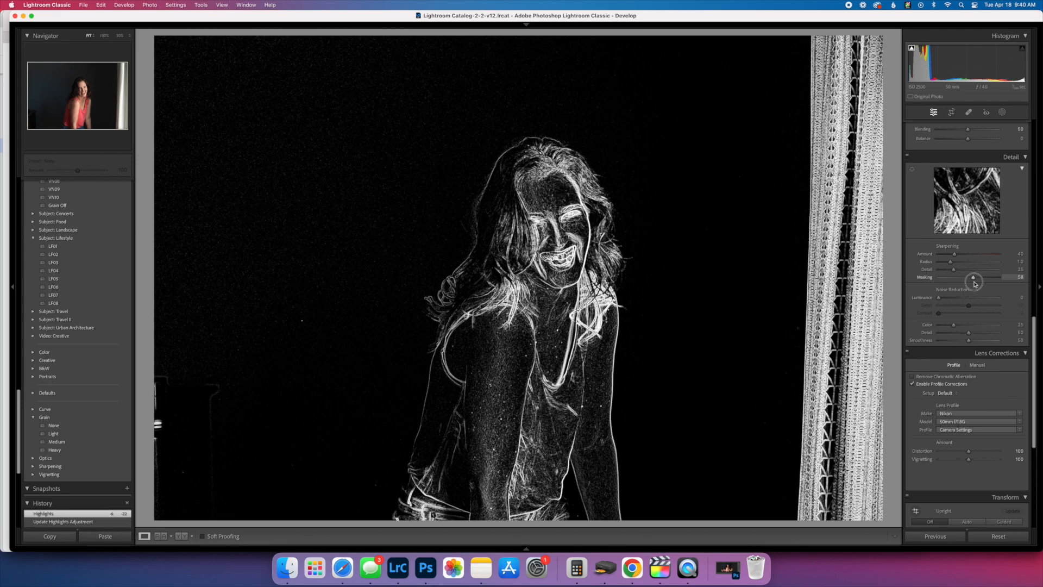
drag(975, 284, 975, 284)
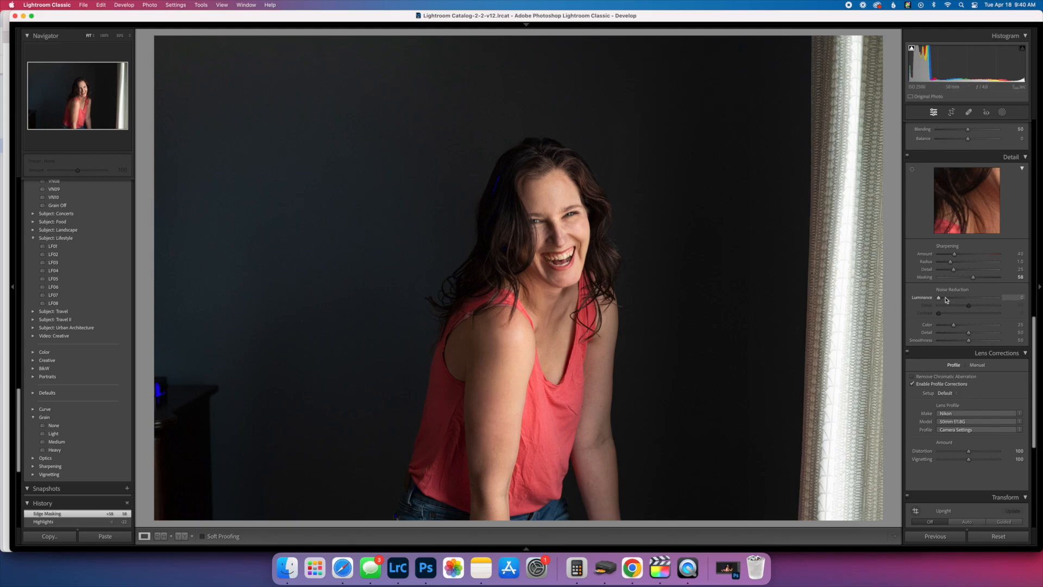
drag(940, 298, 951, 301)
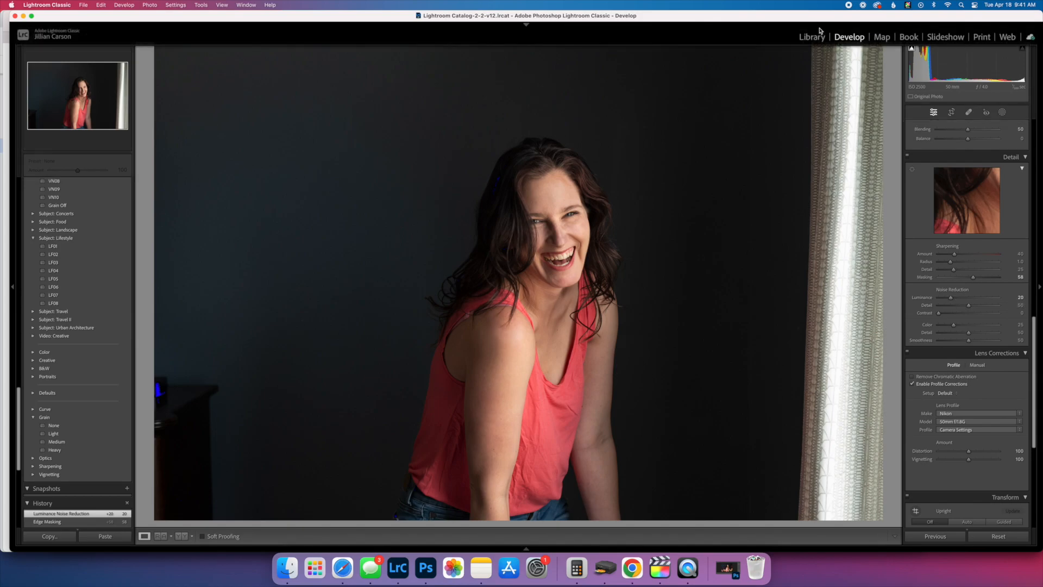
Check the portrait's ISO in the Library metadata and return to its lens correction settings in Develop
click(812, 37)
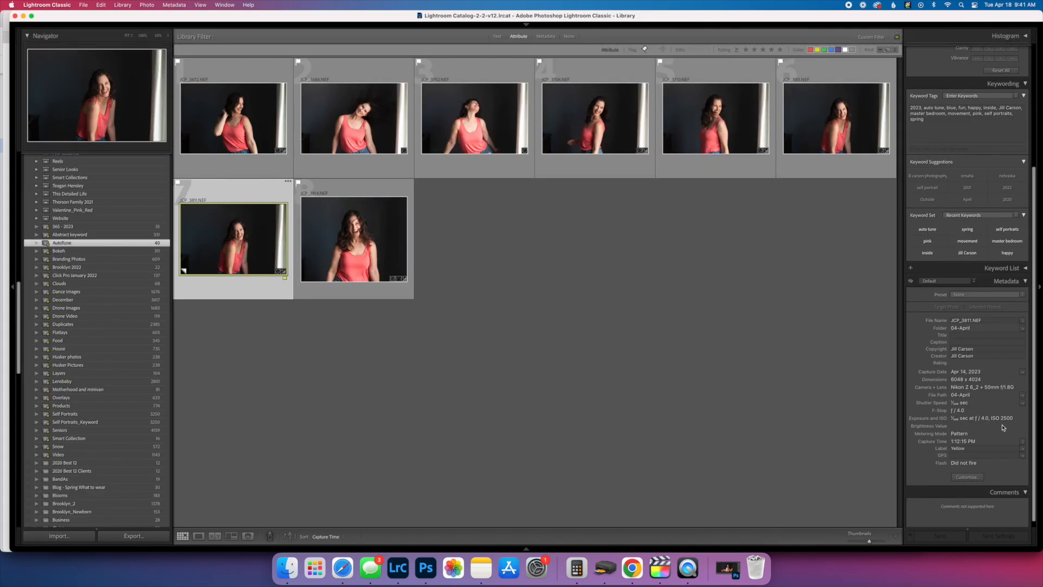
key(d)
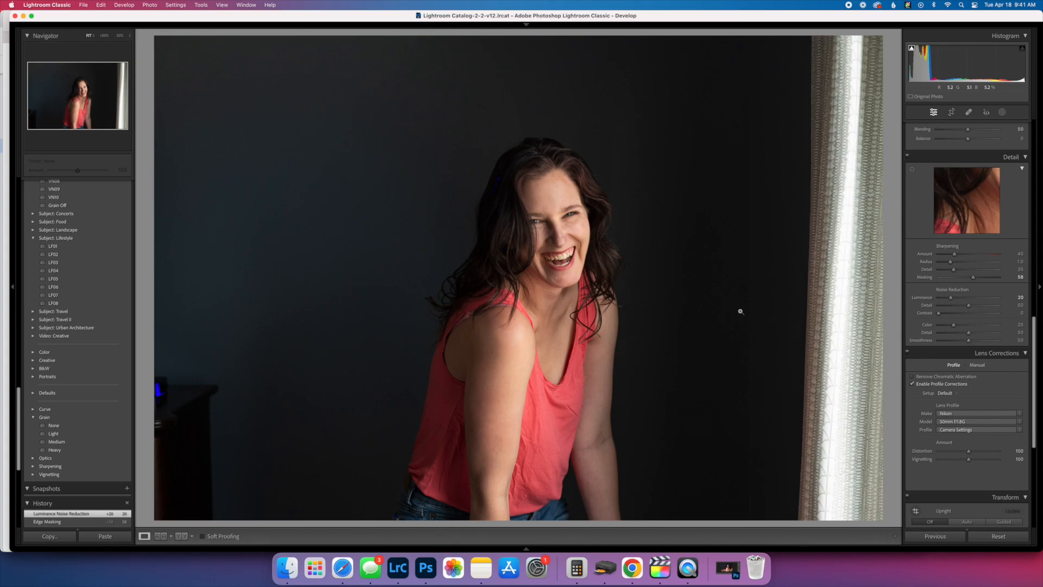
scroll(944, 388, down, 5)
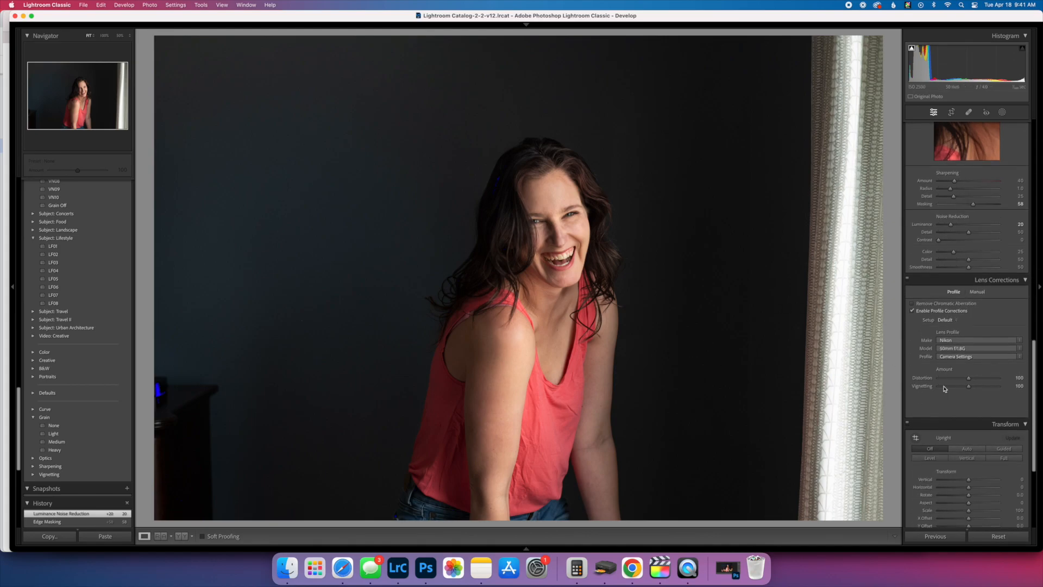
Crop the portrait slightly tighter at its original aspect ratio and reposition the woman within the frame
scroll(944, 388, down, 2)
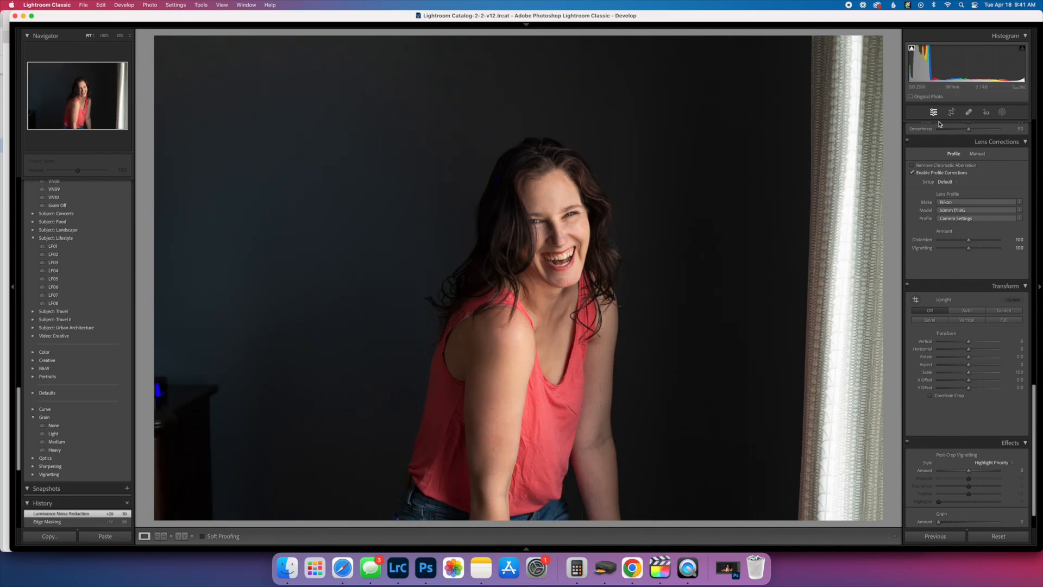
click(952, 113)
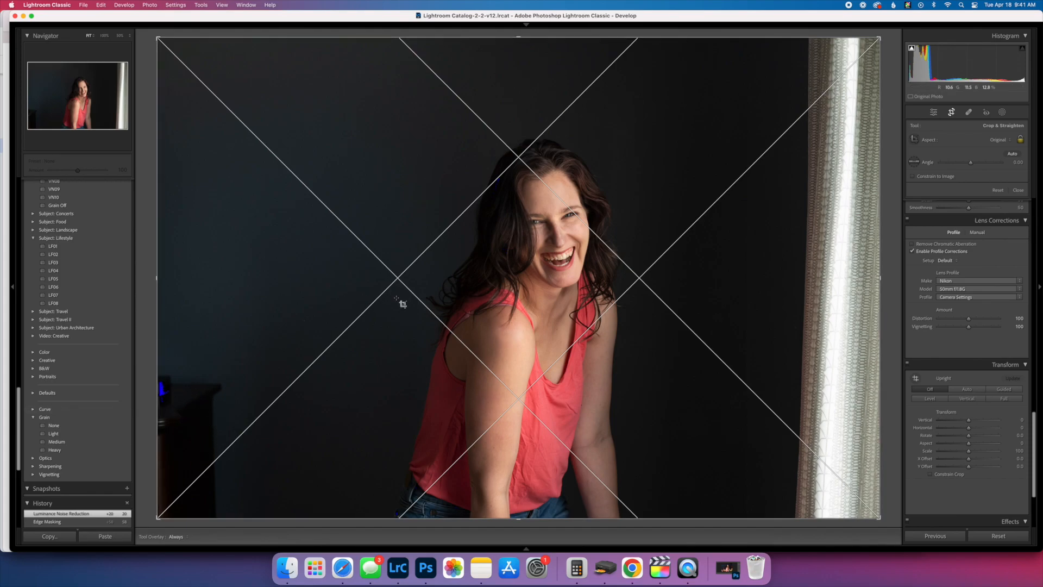
drag(519, 38, 530, 59)
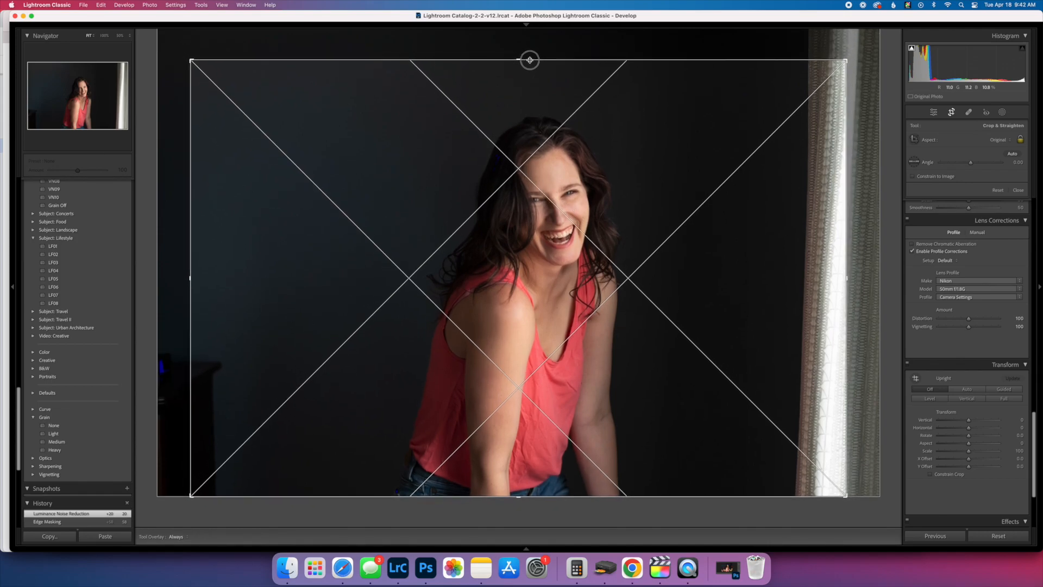
drag(603, 263, 591, 263)
drag(591, 263, 595, 262)
drag(518, 59, 518, 60)
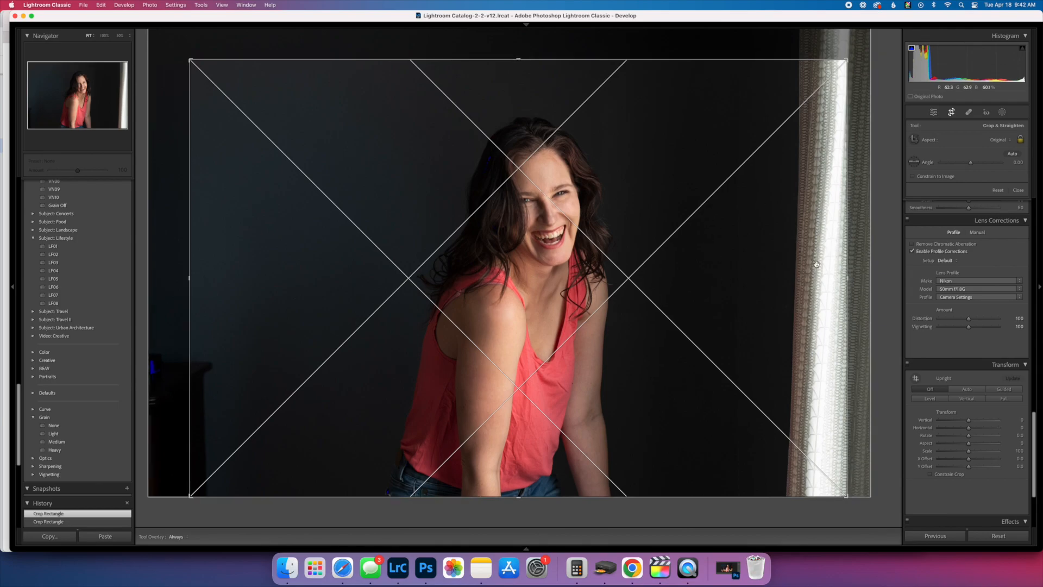
Change the crop's aspect ratio to 4 x 5 / 8 x 10, enlarge the frame slightly around the woman and apply it
click(952, 141)
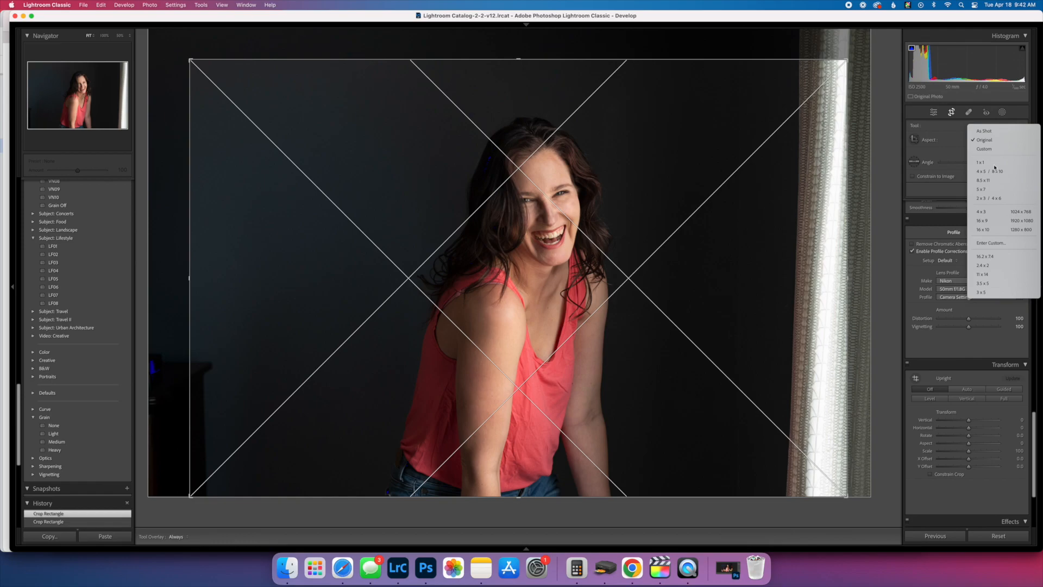
key(Return)
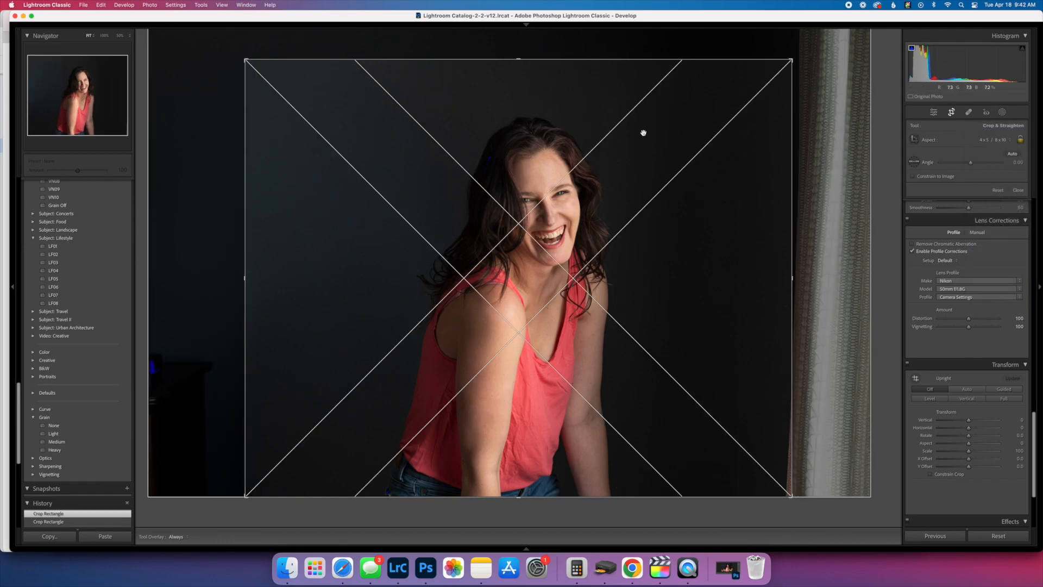
drag(518, 60, 519, 53)
click(648, 326)
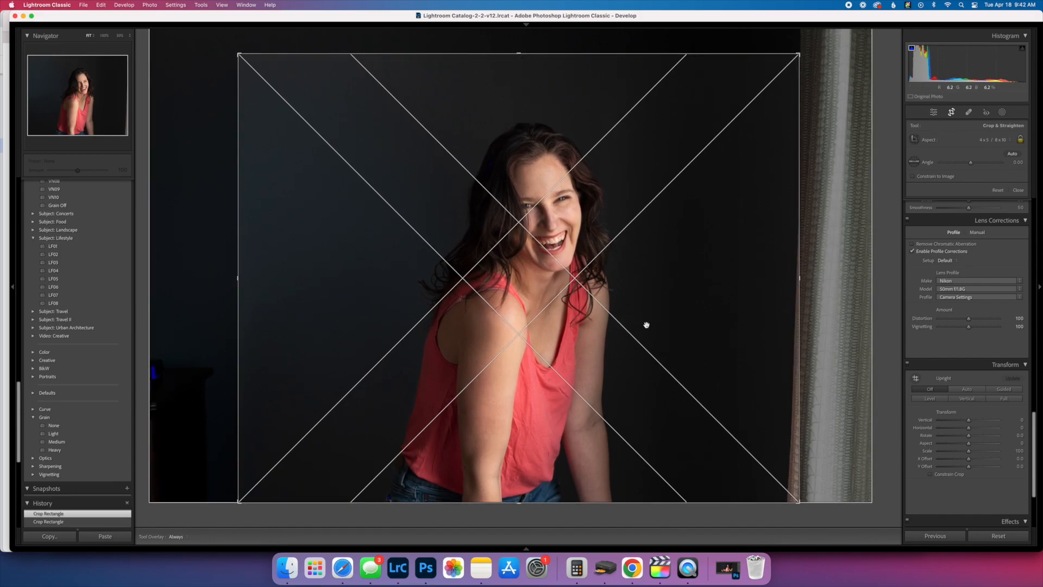
drag(527, 143, 526, 145)
drag(521, 54, 522, 53)
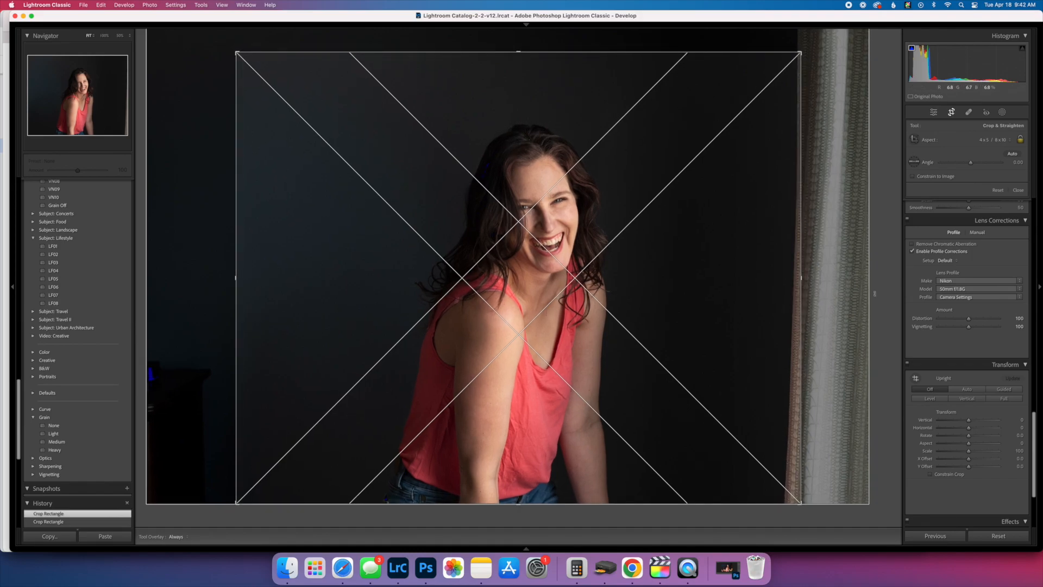
click(1019, 190)
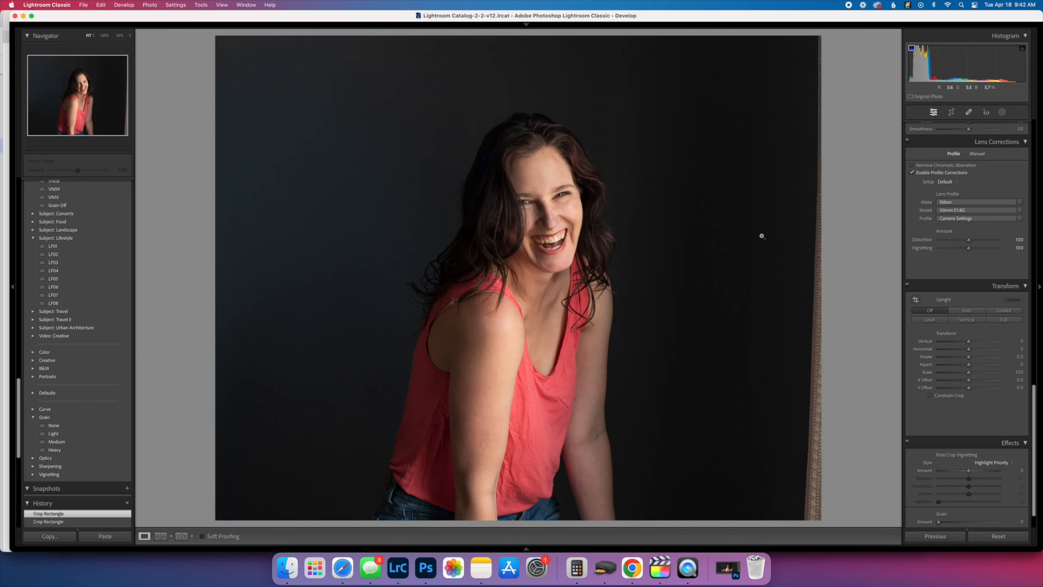
Open the cropped portrait in Adobe Photoshop 2022 for editing and duplicate its background layer
right_click(488, 171)
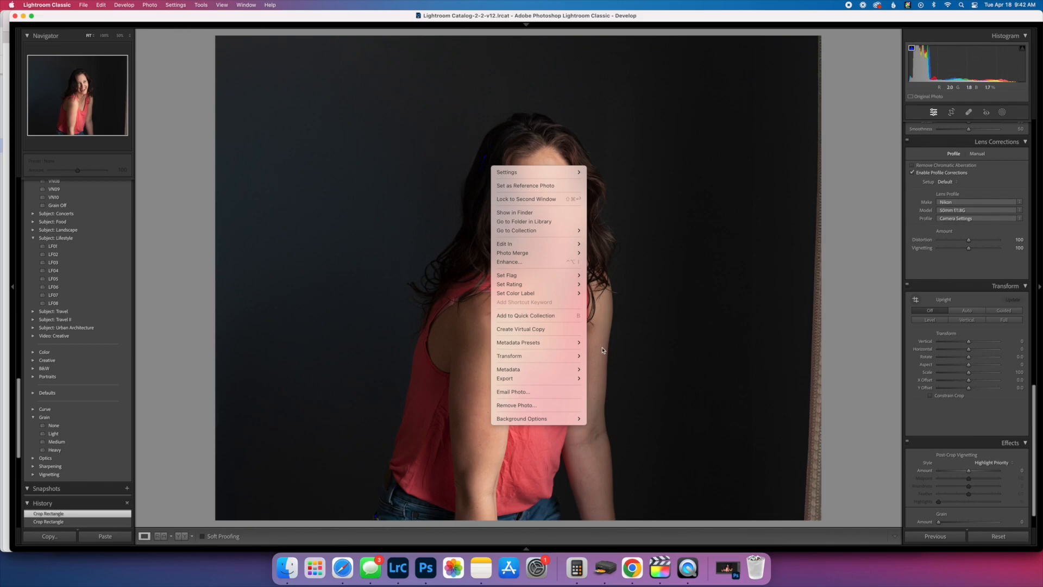
mouse_move(521, 244)
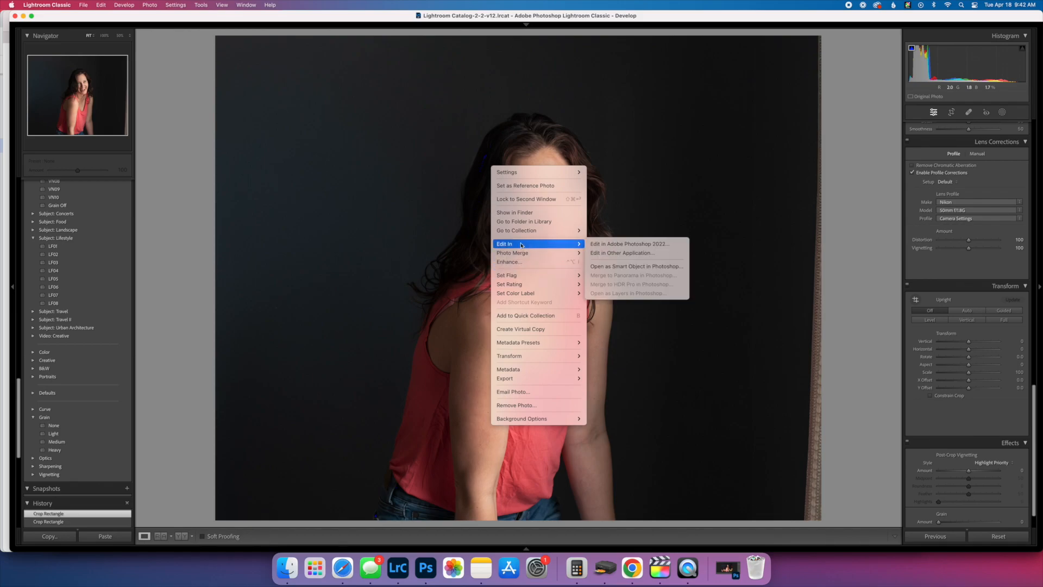
click(636, 244)
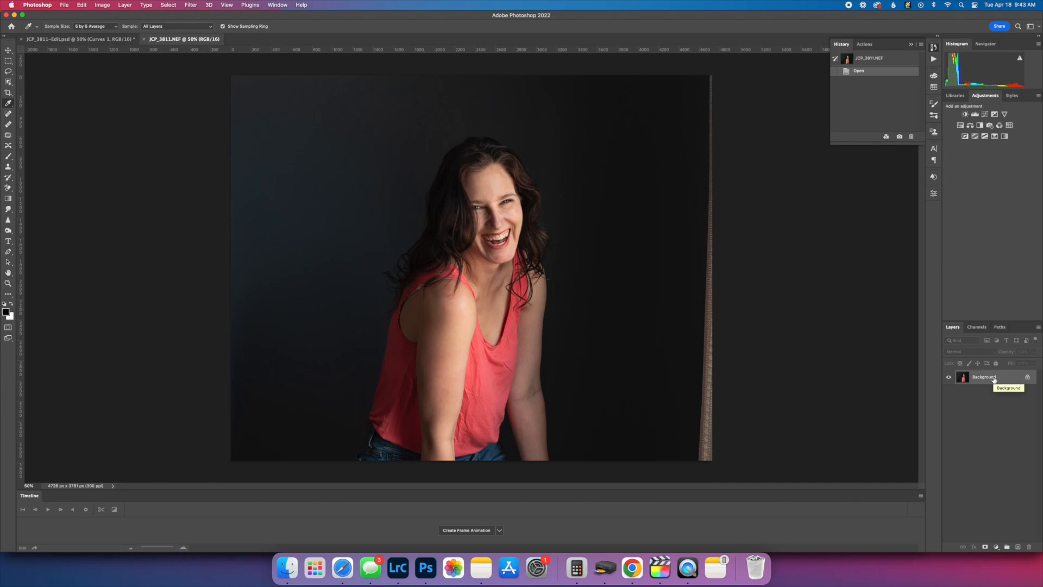
key(ctrl+j)
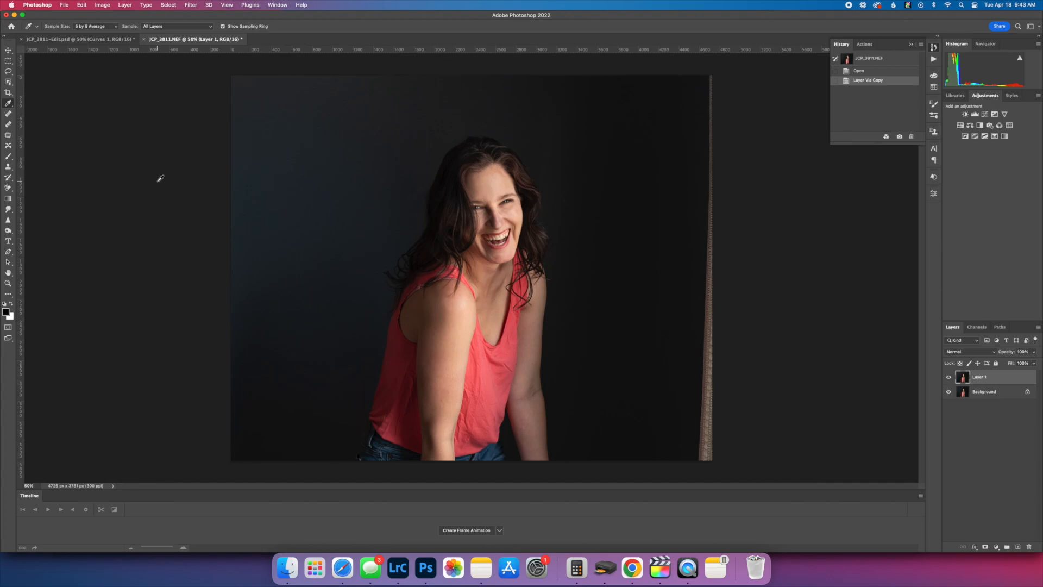
Select the full-height strip covering the curtain along the photo's right edge with the Rectangular Marquee
click(9, 63)
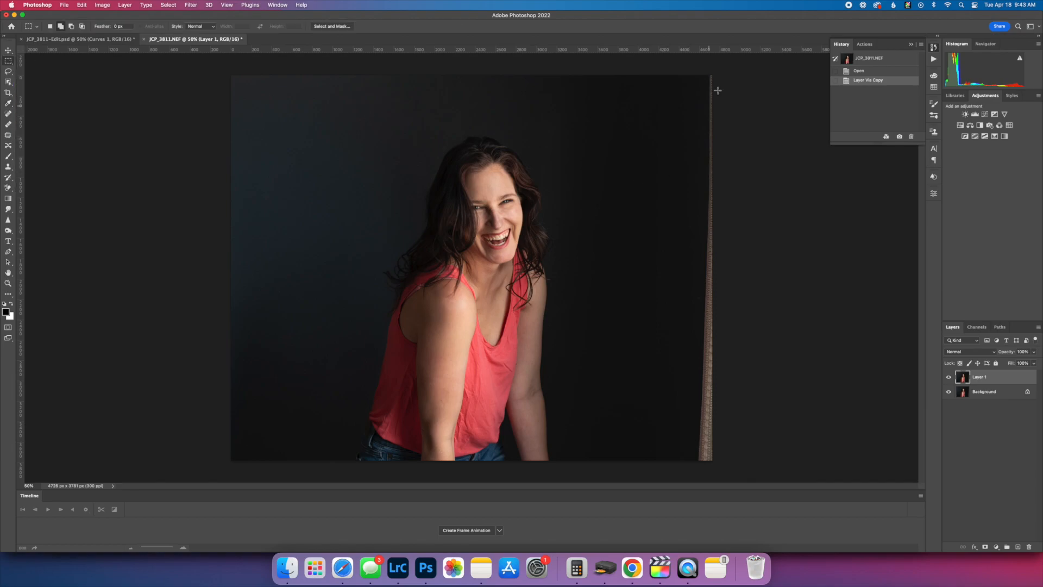
drag(700, 72, 778, 495)
drag(692, 72, 769, 481)
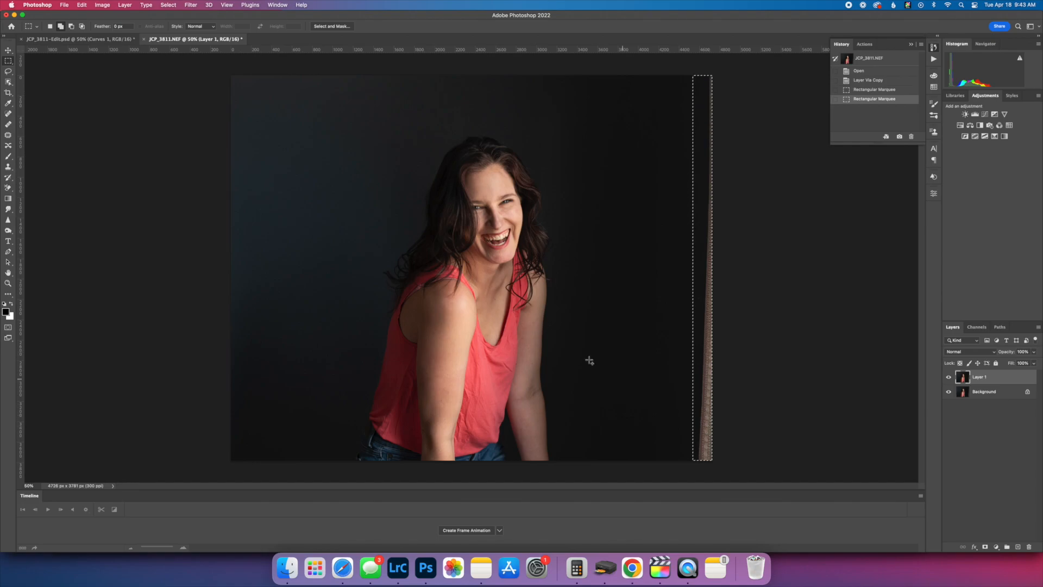
Replace the selected curtain strip using Content-Aware Fill on the current layer with automatic sampling, and deselect it
click(71, 6)
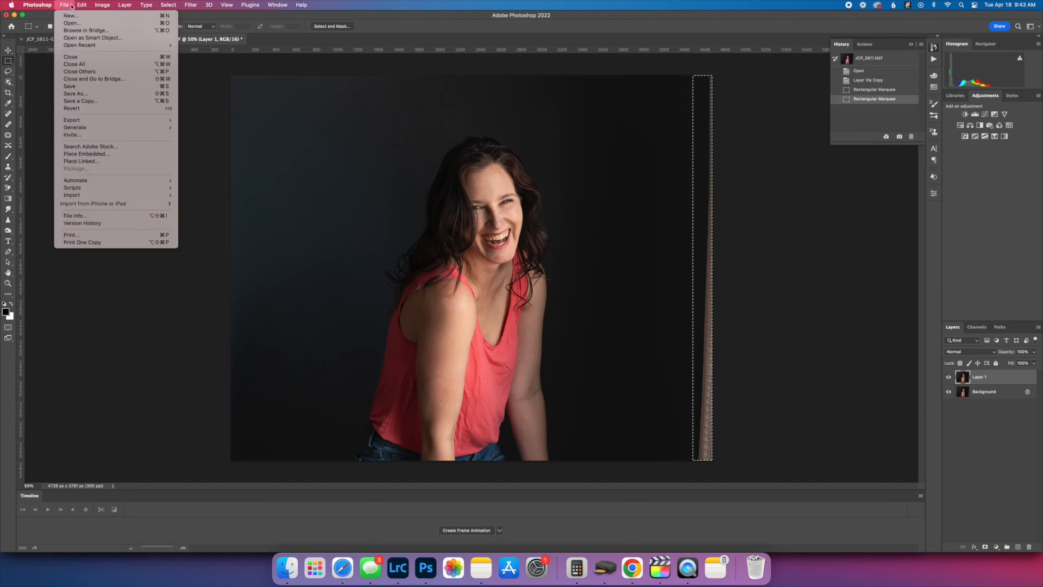
mouse_move(77, 7)
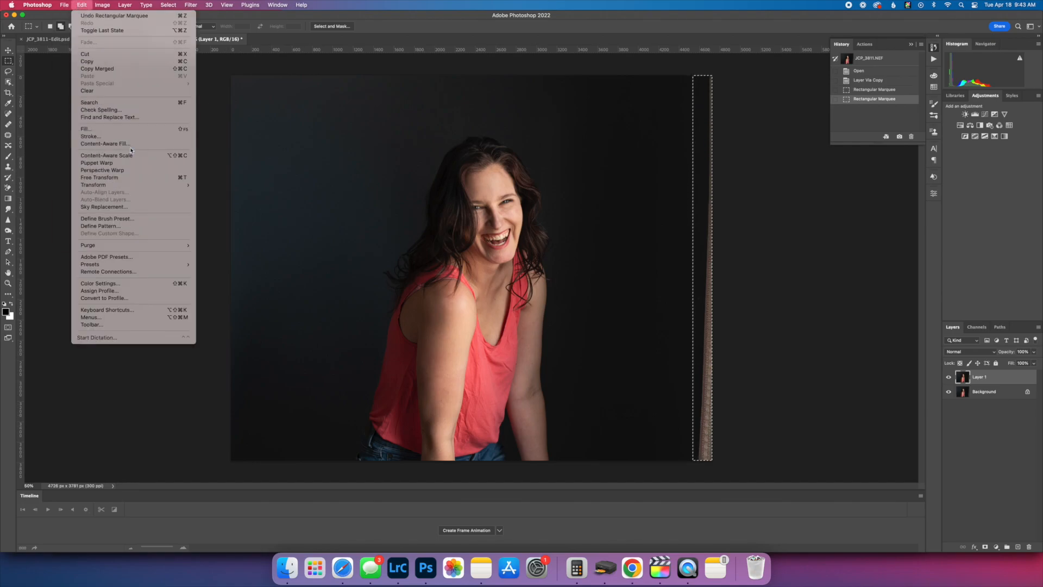
click(125, 144)
scroll(877, 357, up, 4)
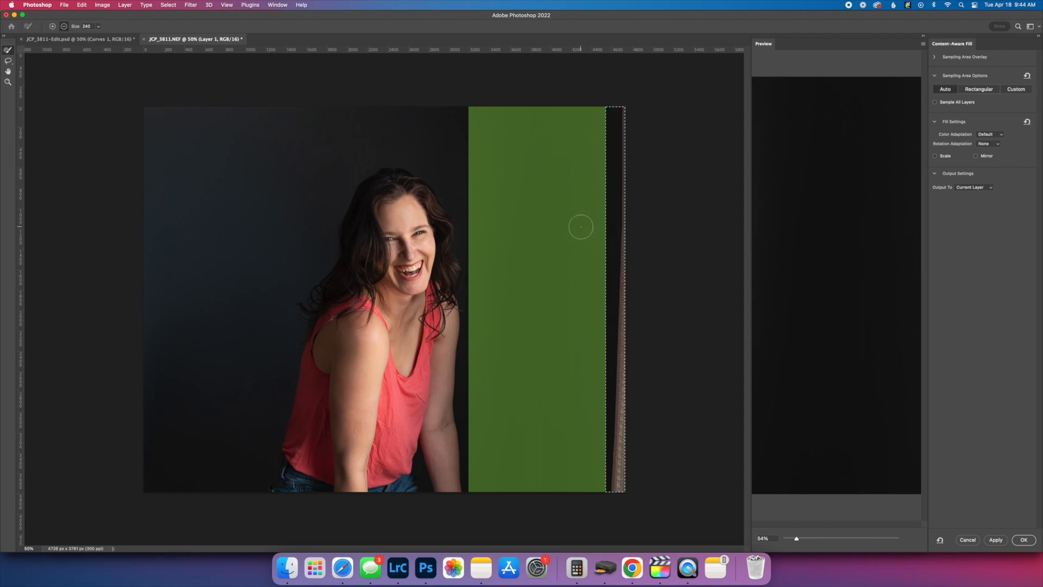
click(996, 540)
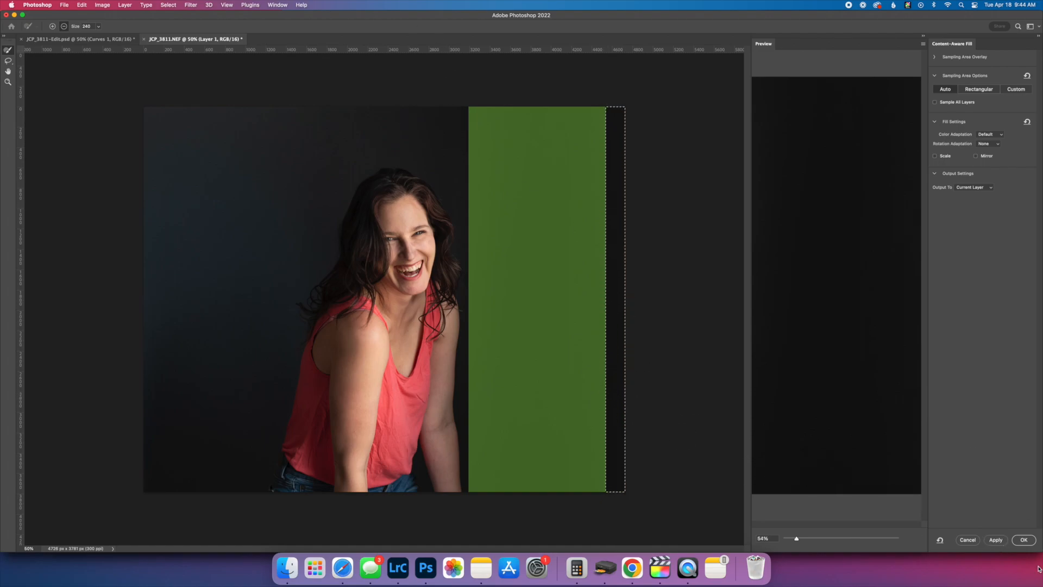
click(1024, 539)
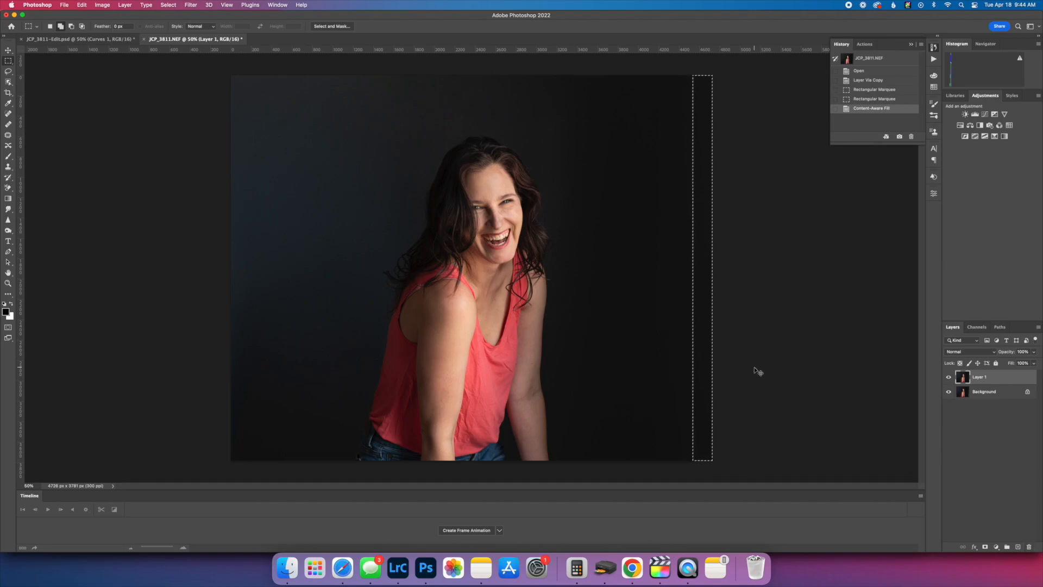
key(super+d)
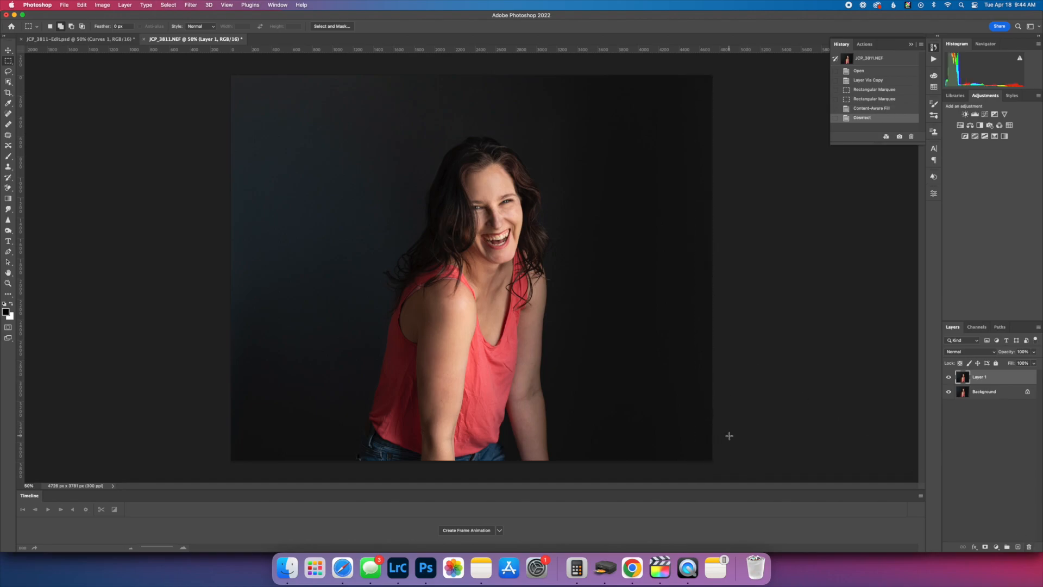
Inspect the filled background along the photo's right edge at up to 200% magnification
key(super+plus)
key(super+plus)
scroll(735, 435, right, 6)
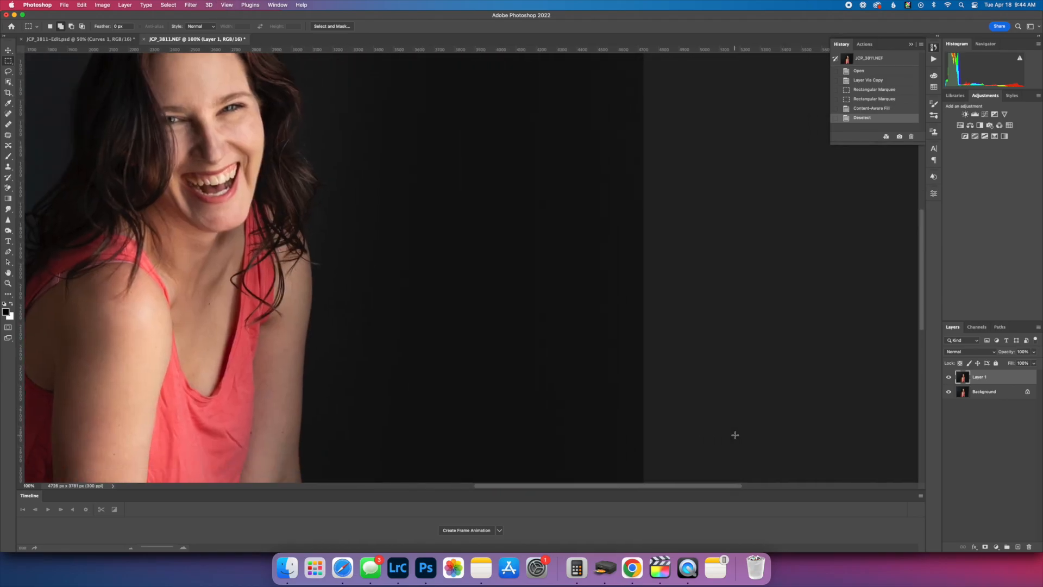
scroll(735, 435, down, 5)
key(super+plus)
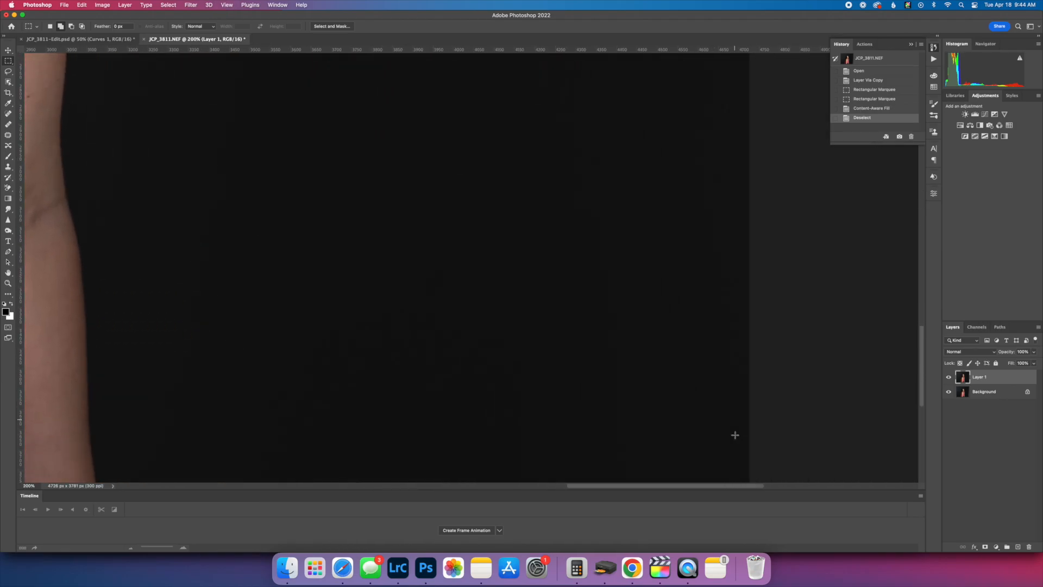
key(super+minus)
key(super+minus)
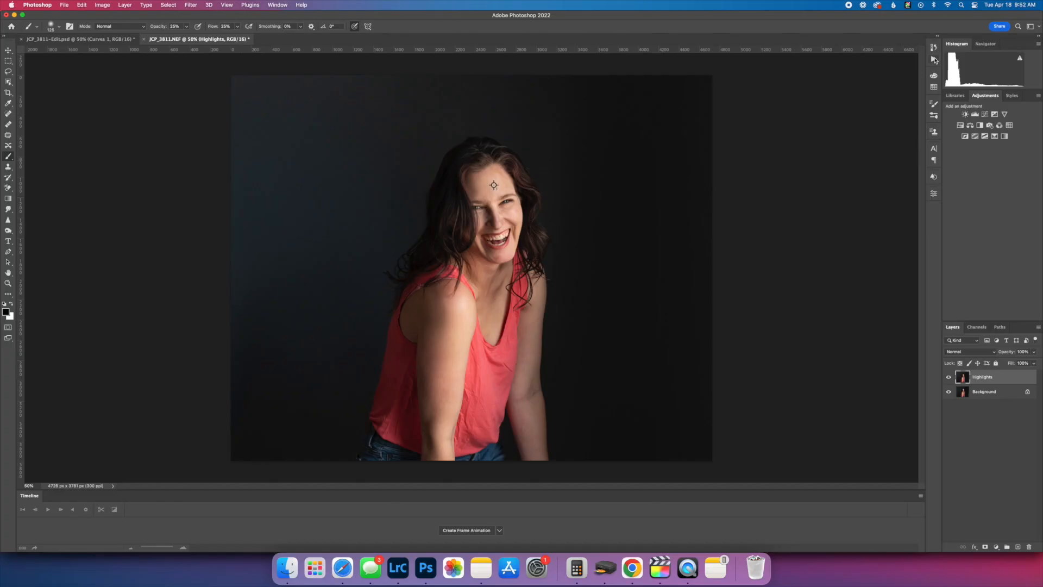
Run the FS - Master frequency separation action on the Highlights layer with a Gaussian Blur radius of 9.1 pixels
click(934, 58)
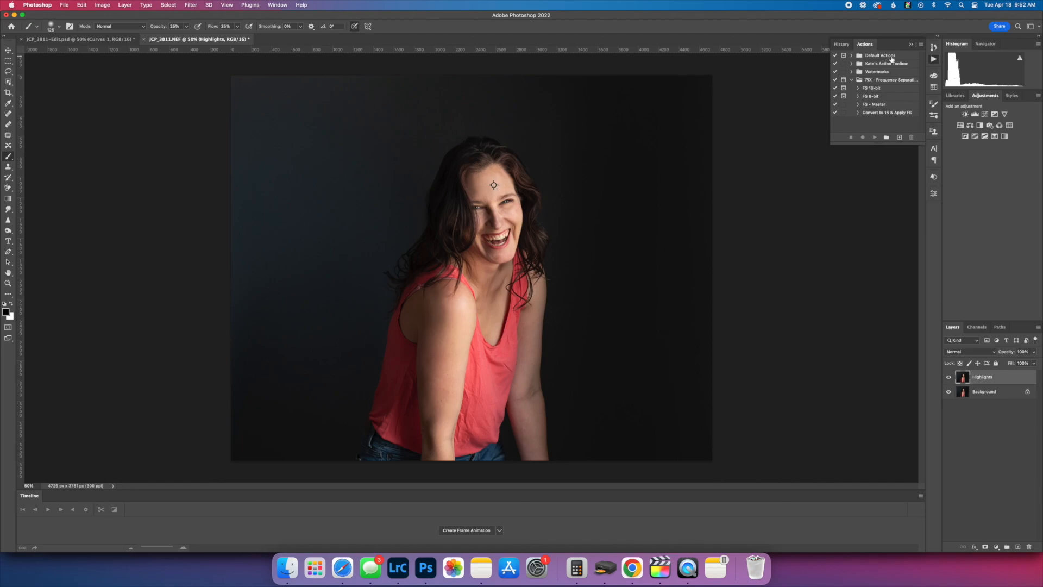
click(877, 104)
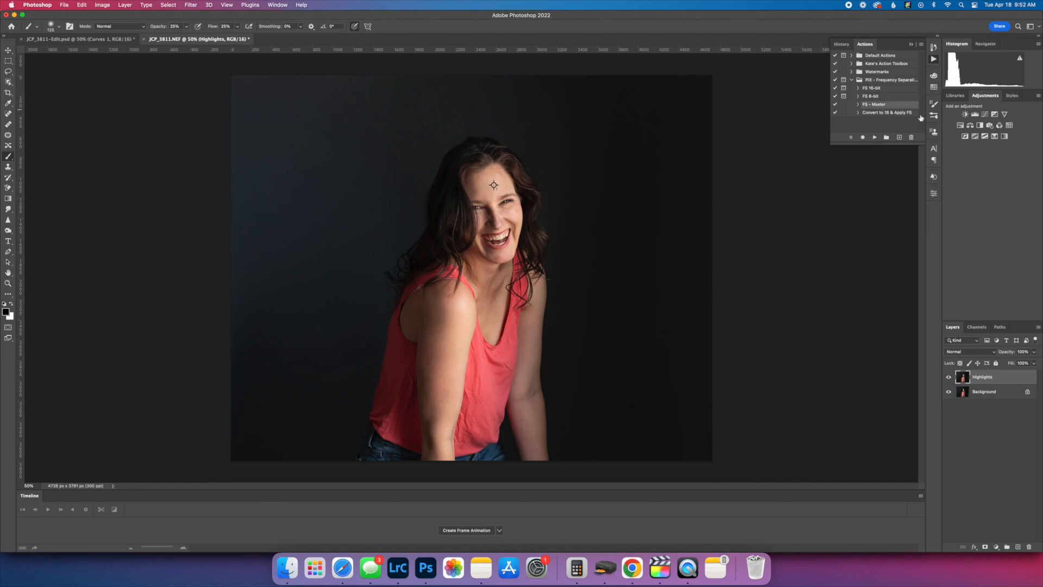
click(874, 138)
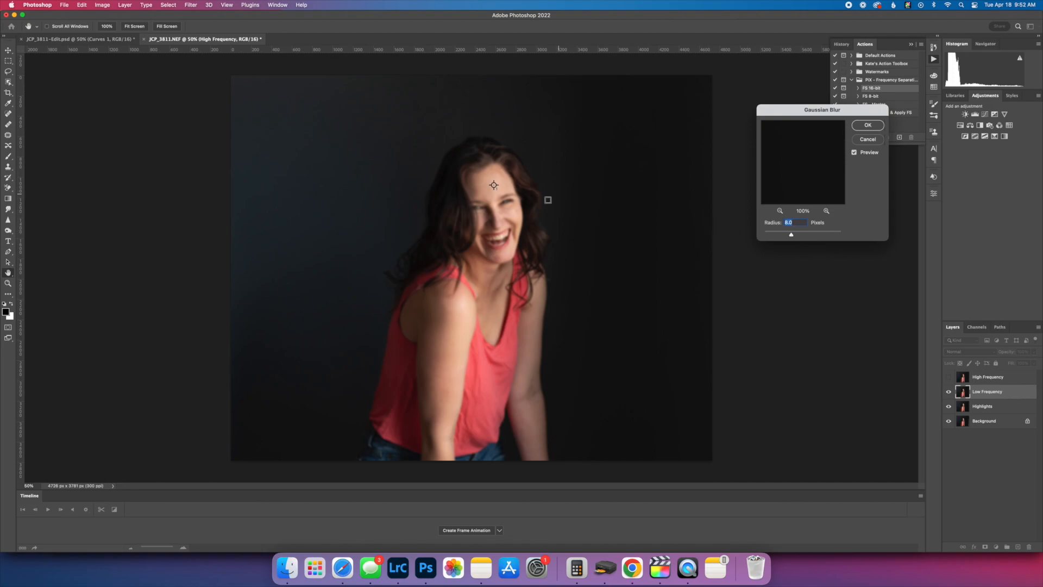
mouse_move(790, 235)
mouse_down()
mouse_move(810, 236)
mouse_move(786, 237)
mouse_move(796, 237)
mouse_up()
click(796, 236)
drag(793, 237, 793, 238)
click(793, 235)
click(793, 234)
mouse_move(795, 236)
mouse_down()
mouse_move(815, 235)
mouse_move(792, 238)
mouse_up()
click(815, 234)
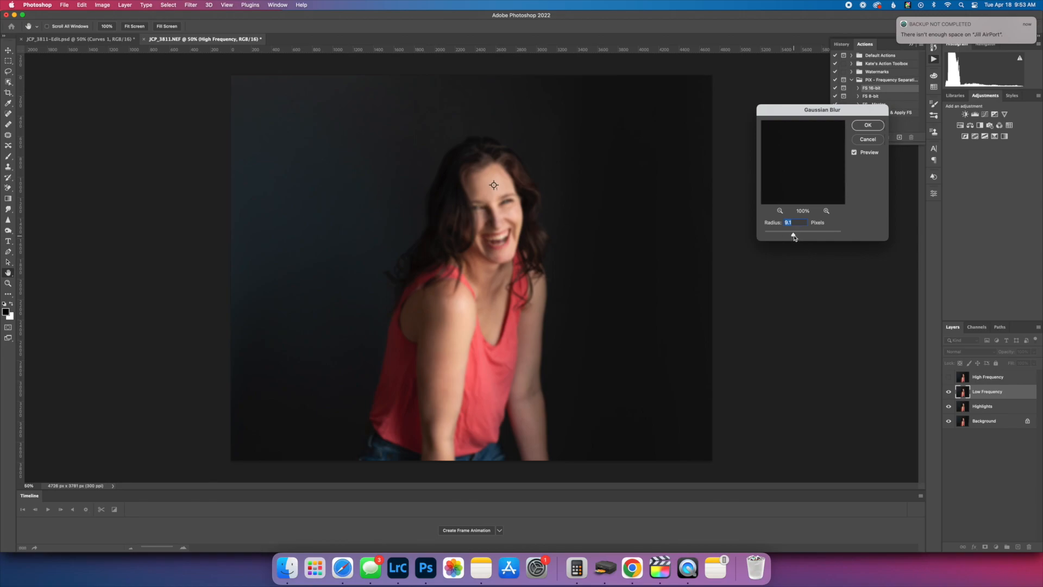
key(Return)
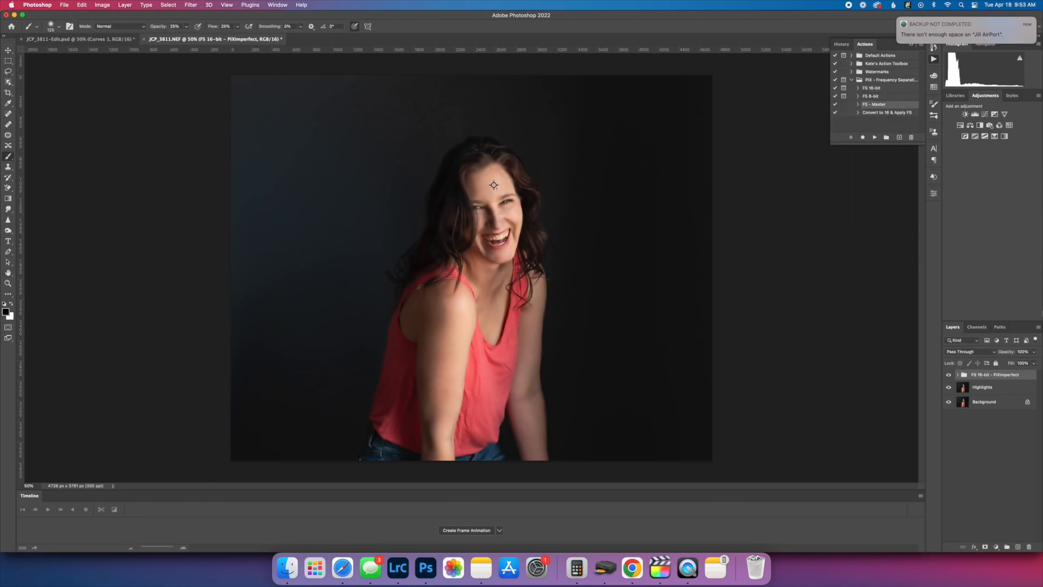
Expand the frequency separation group and compare its High Frequency and Low Frequency layers by switching their visibility
click(957, 375)
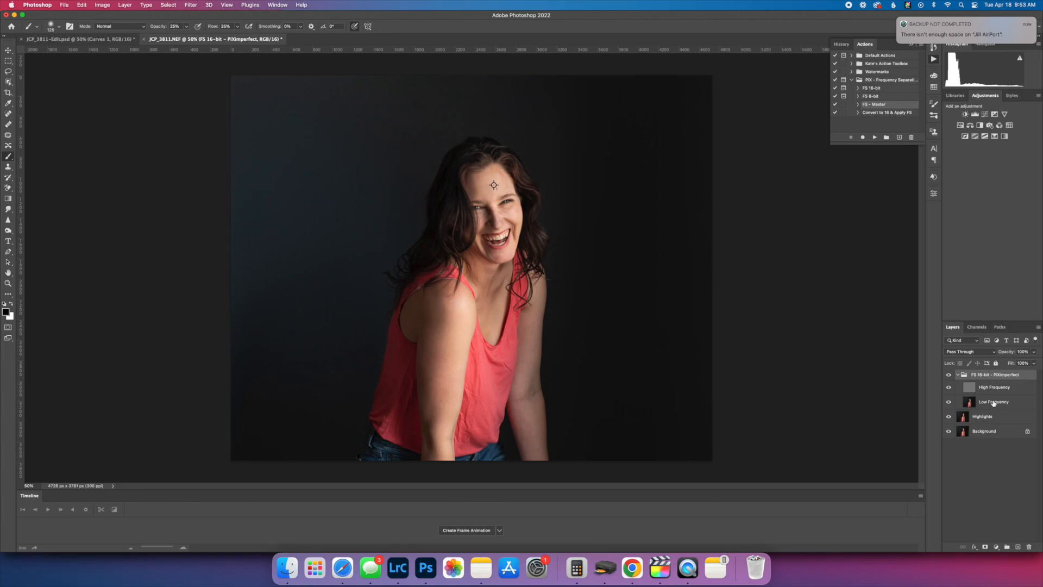
click(947, 402)
click(949, 388)
click(948, 402)
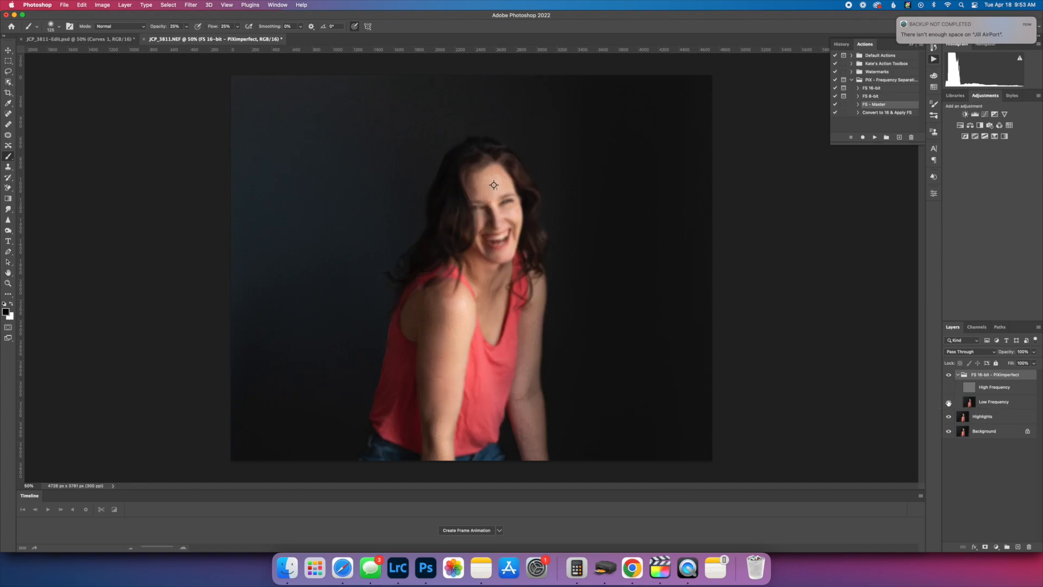
click(949, 387)
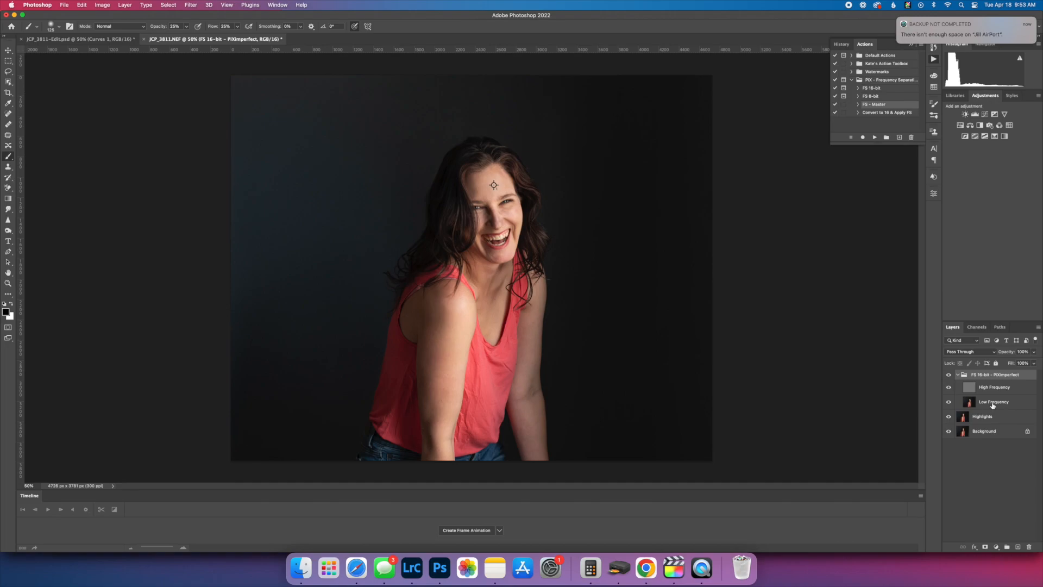
Hide the High Frequency layer and duplicate the Low Frequency layer
click(948, 388)
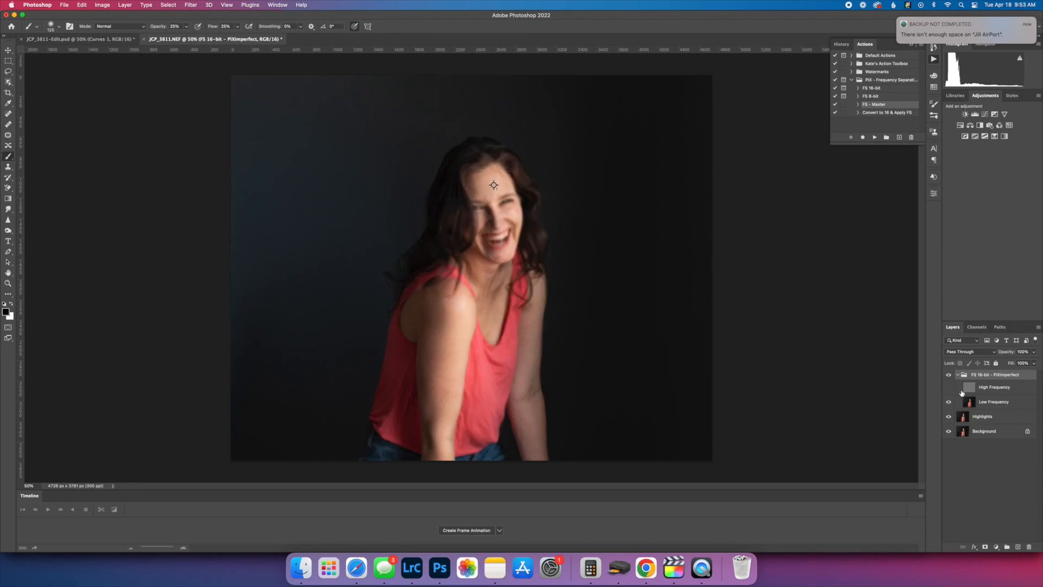
click(1005, 403)
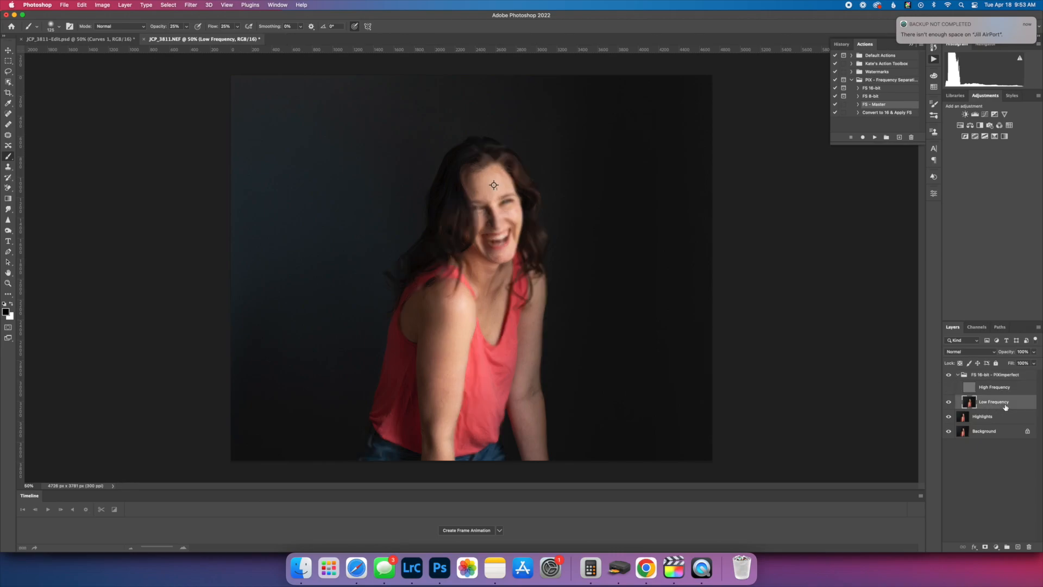
key(super+j)
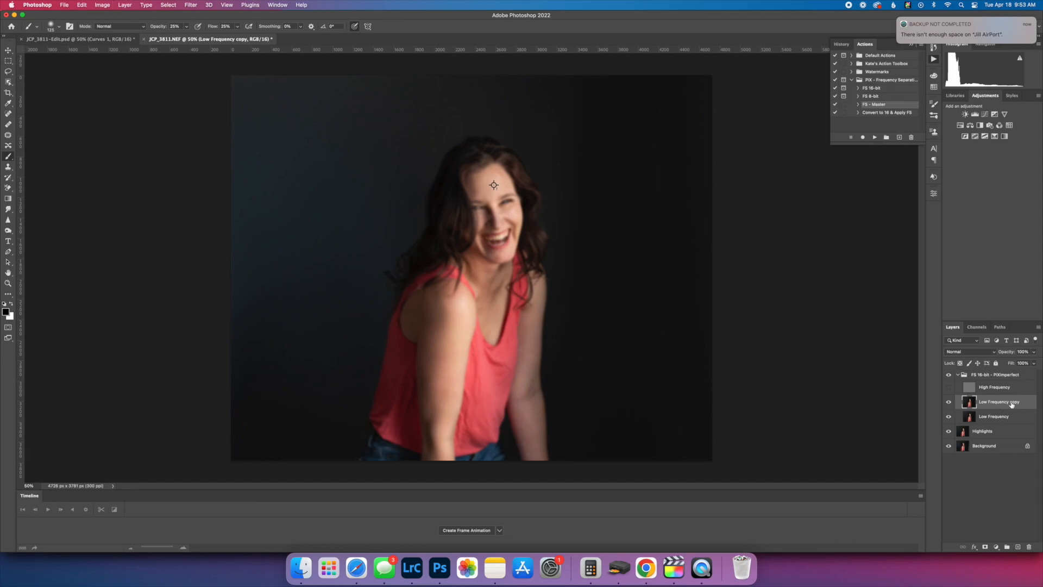
Rename the Low Frequency copy layer as Low Frequency Mixer Brush
double_click(1012, 402)
double_click(1013, 402)
text(Mixer Brush)
key(Return)
Smooth the folds in the pink tank top with the Mixer Brush on the Low Frequency Mixer Brush layer, sampling nearby fabric colors
click(8, 294)
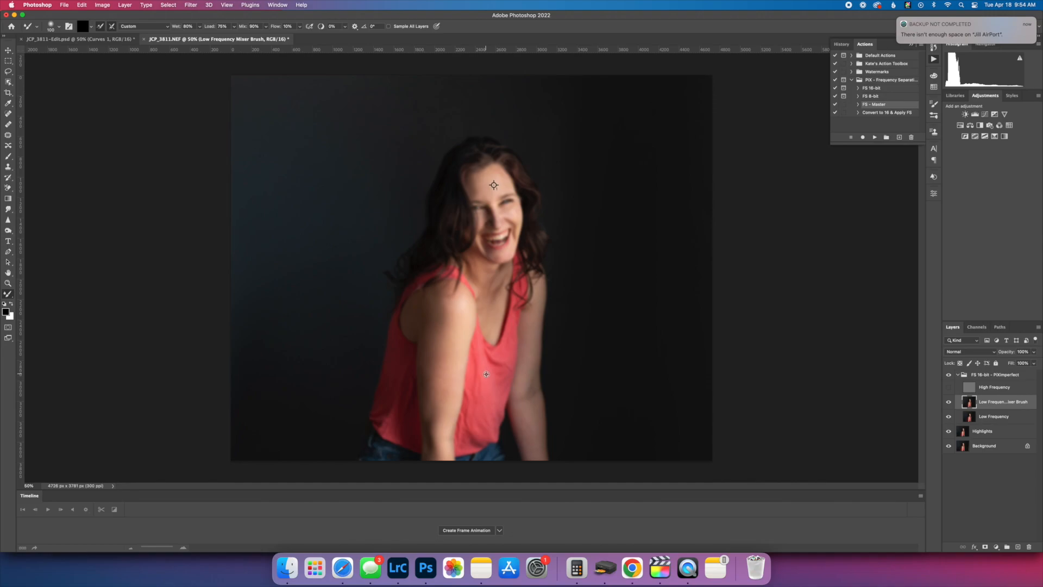
alt+click(485, 373)
drag(481, 398, 485, 410)
mouse_move(489, 417)
mouse_down()
mouse_move(495, 404)
mouse_move(495, 423)
mouse_move(499, 403)
mouse_move(499, 420)
mouse_move(487, 420)
mouse_up()
alt+click(479, 412)
alt+click(468, 446)
drag(460, 433, 462, 445)
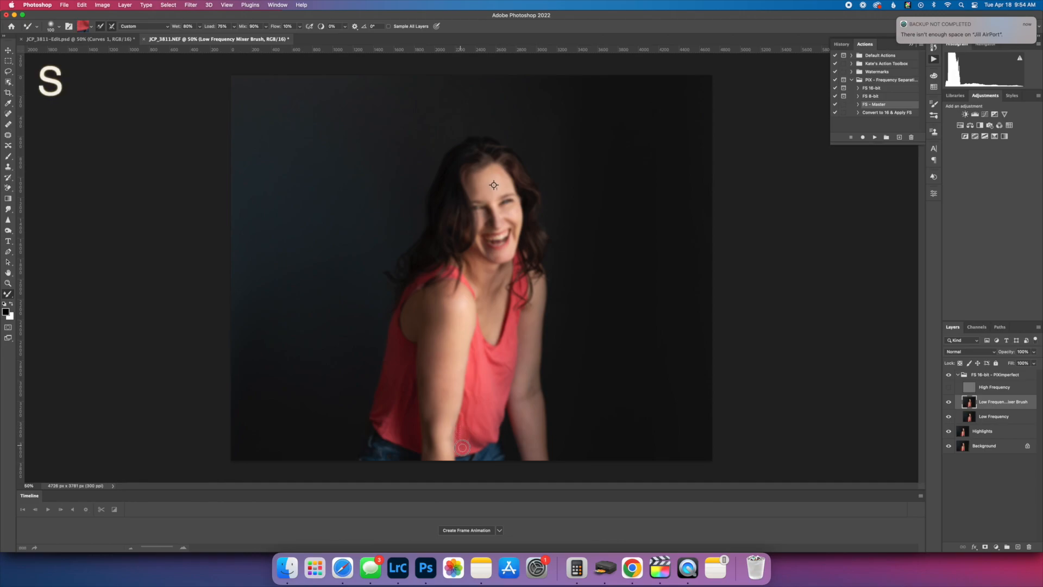
alt+click(482, 395)
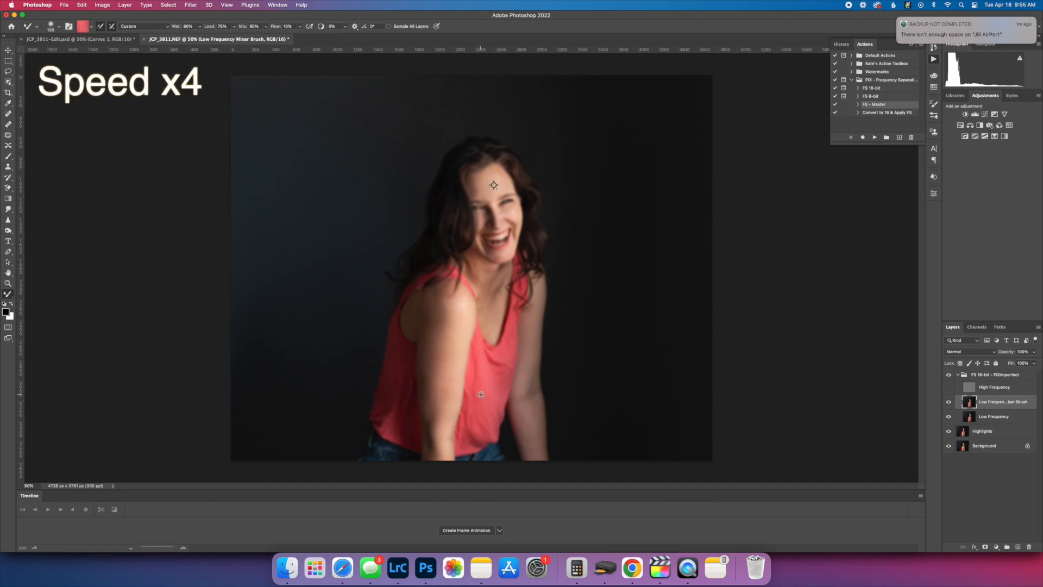
alt+click(482, 402)
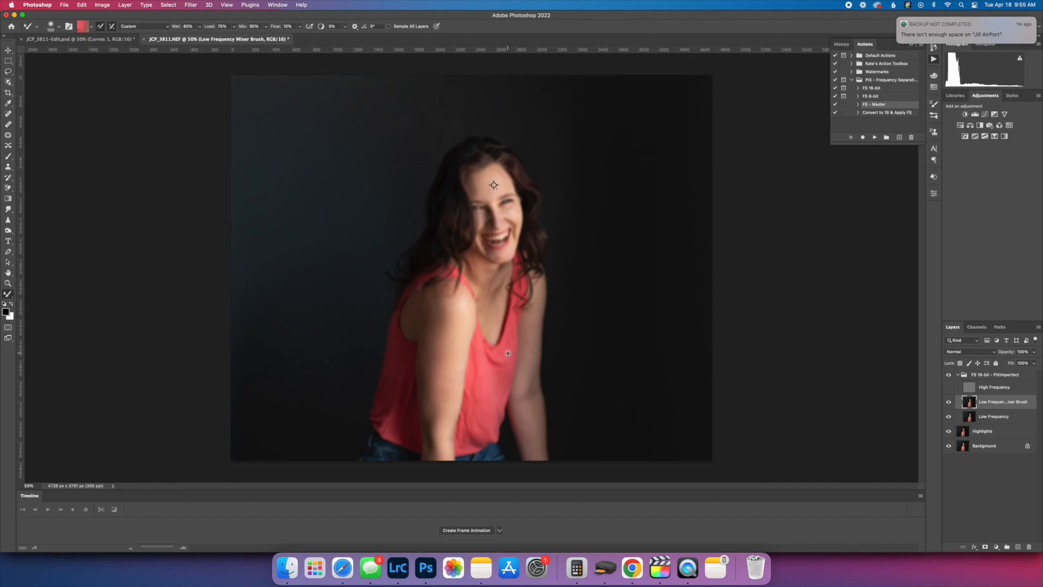
alt+click(481, 366)
mouse_move(459, 440)
mouse_down()
mouse_move(464, 414)
mouse_move(463, 435)
mouse_up()
alt+click(493, 393)
alt+click(470, 423)
alt+click(471, 388)
alt+click(489, 388)
alt+click(478, 354)
Show the High Frequency layer and compare the photo with and without the frequency separation group
click(950, 388)
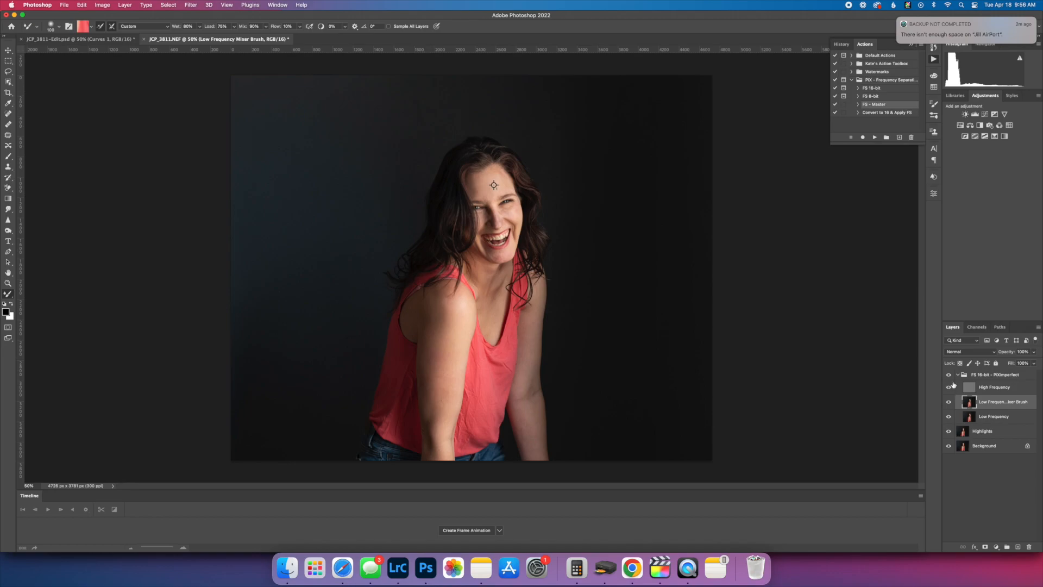
click(949, 375)
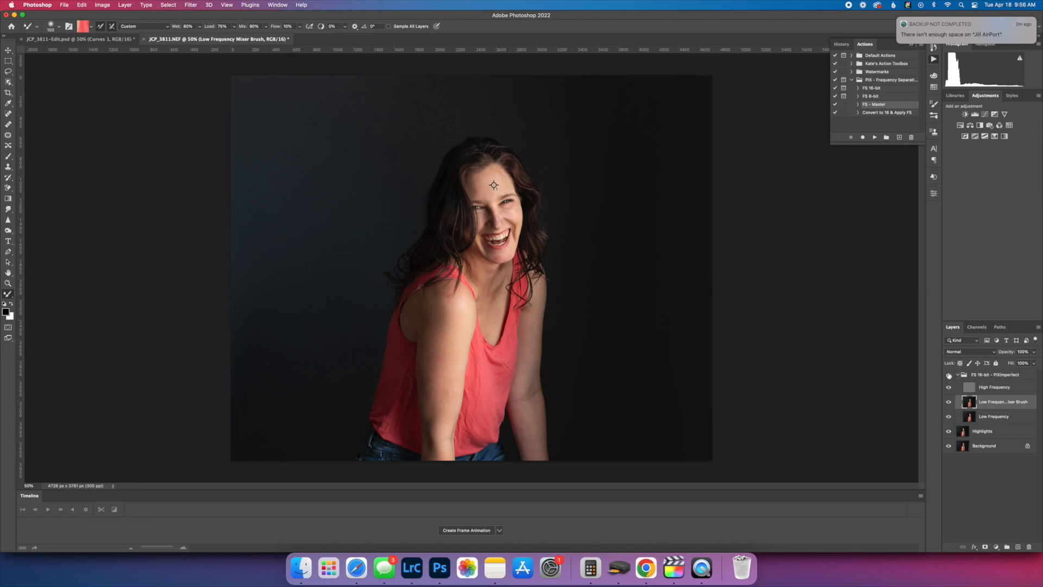
click(948, 375)
click(948, 375)
click(948, 375)
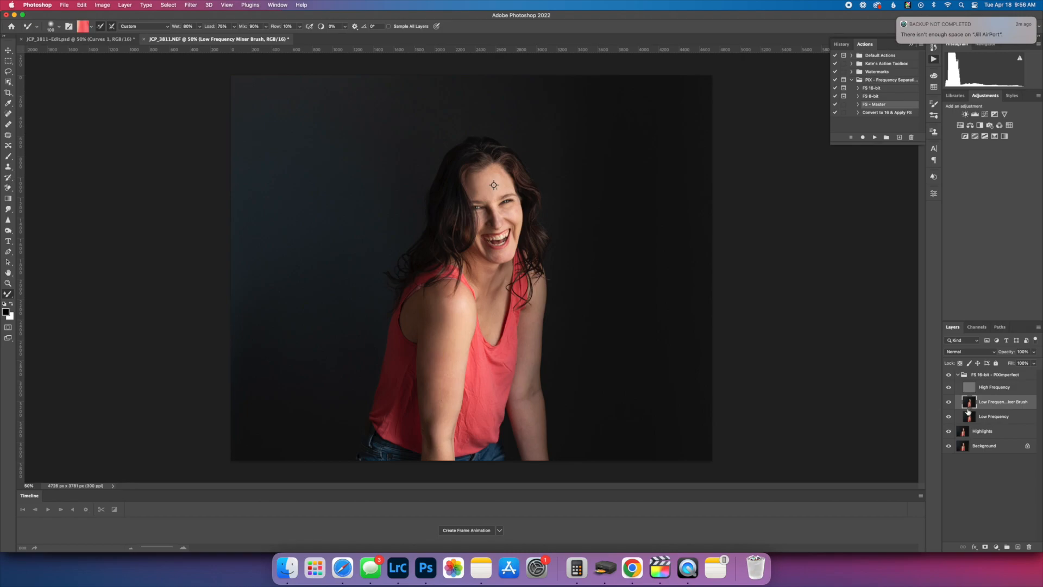
Duplicate the High Frequency layer and rename the copy as High Frequency Healing
click(995, 388)
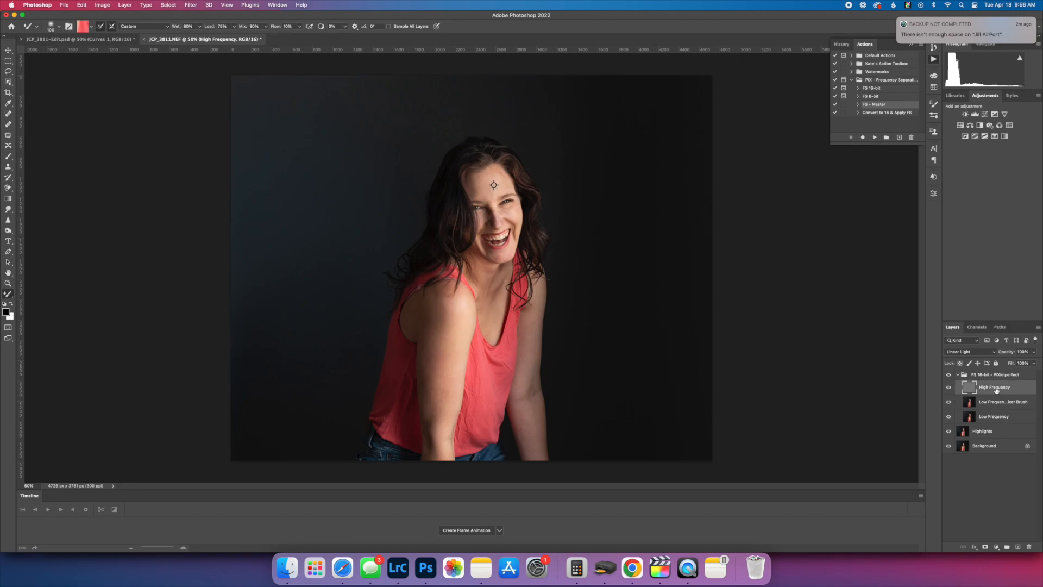
key(super+j)
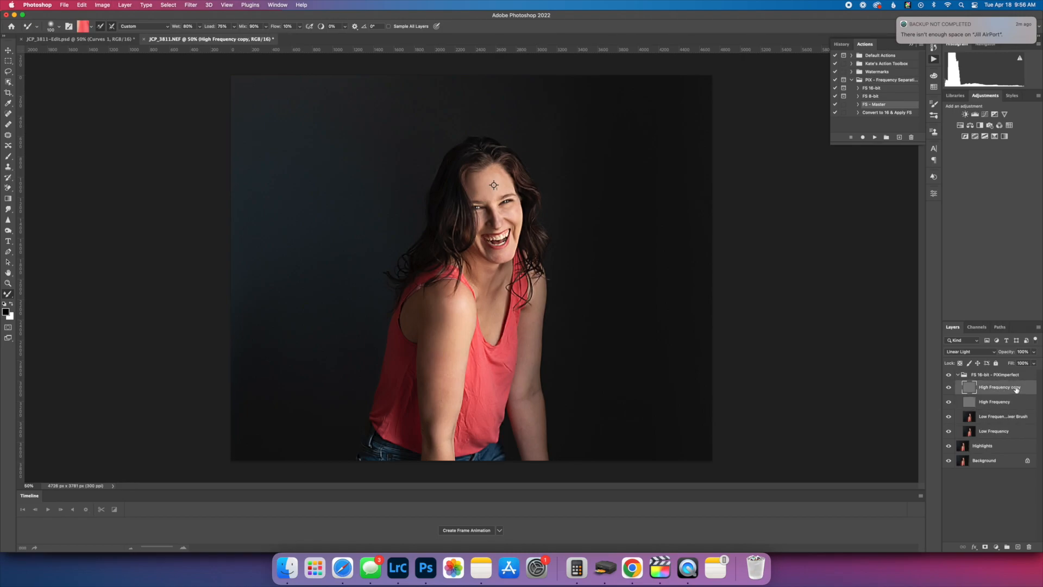
double_click(1016, 388)
double_click(1017, 387)
text(Healing)
key(Return)
Hide the original High Frequency and Low Frequency layers, keeping their two retouching copies visible
click(949, 403)
click(949, 433)
click(948, 416)
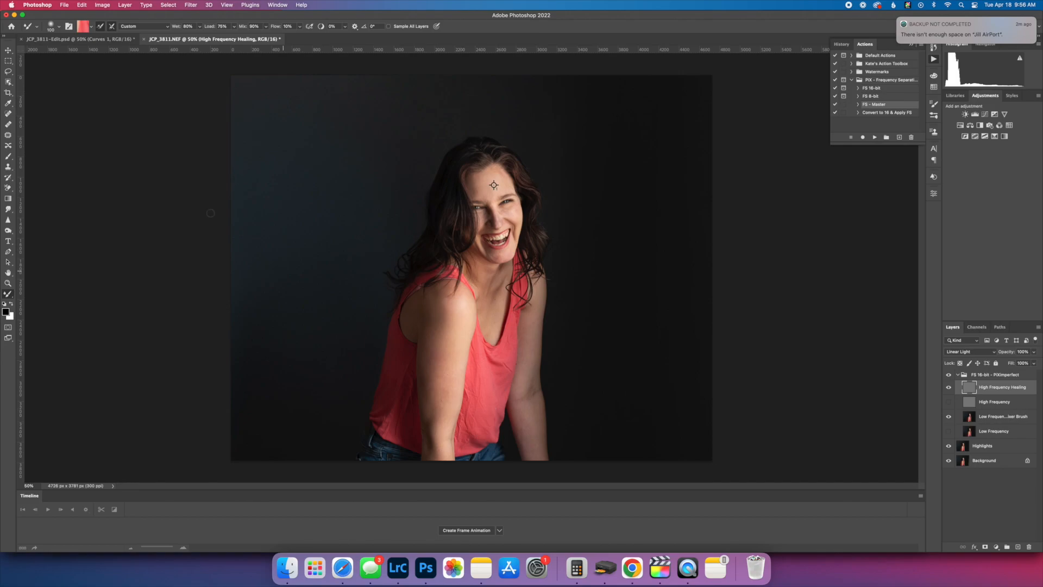
Patch the wrinkles below the tank top's neckline and along the near arm with the Patch tool on the High Frequency Healing layer
click(8, 136)
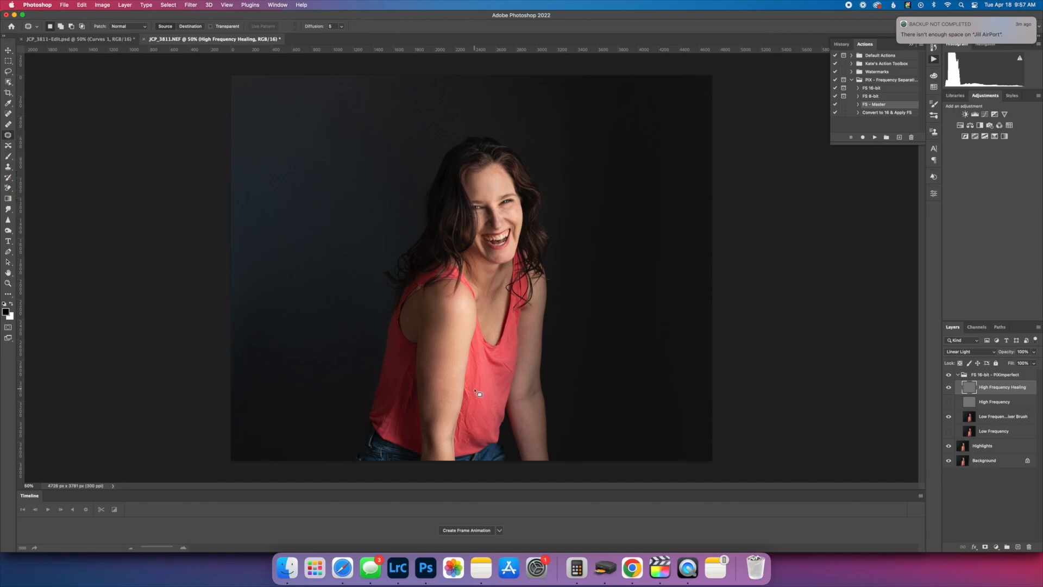
key(super+minus)
key(super+plus)
key(super+plus)
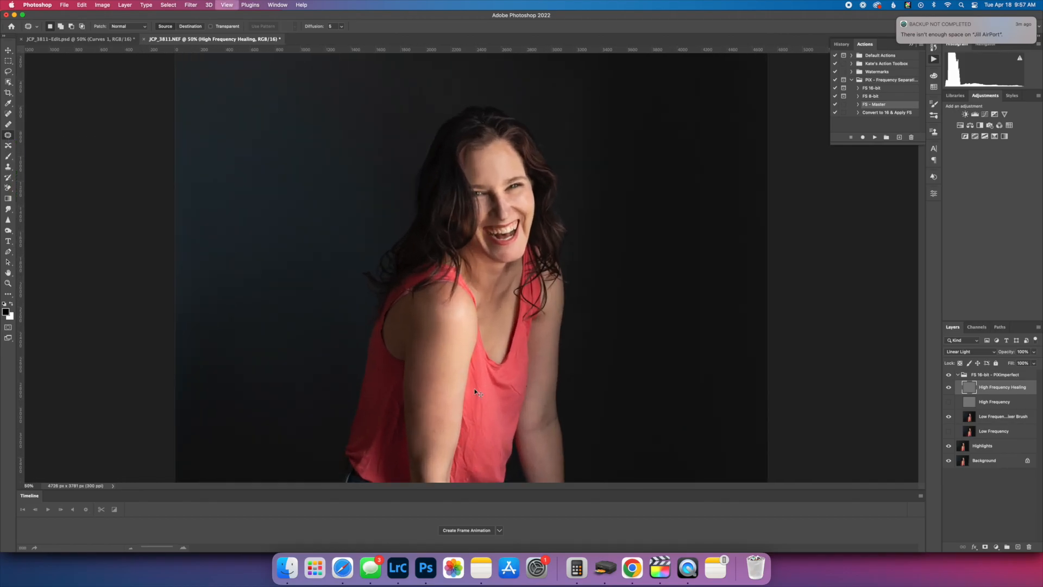
key(super+plus)
key(super+plus)
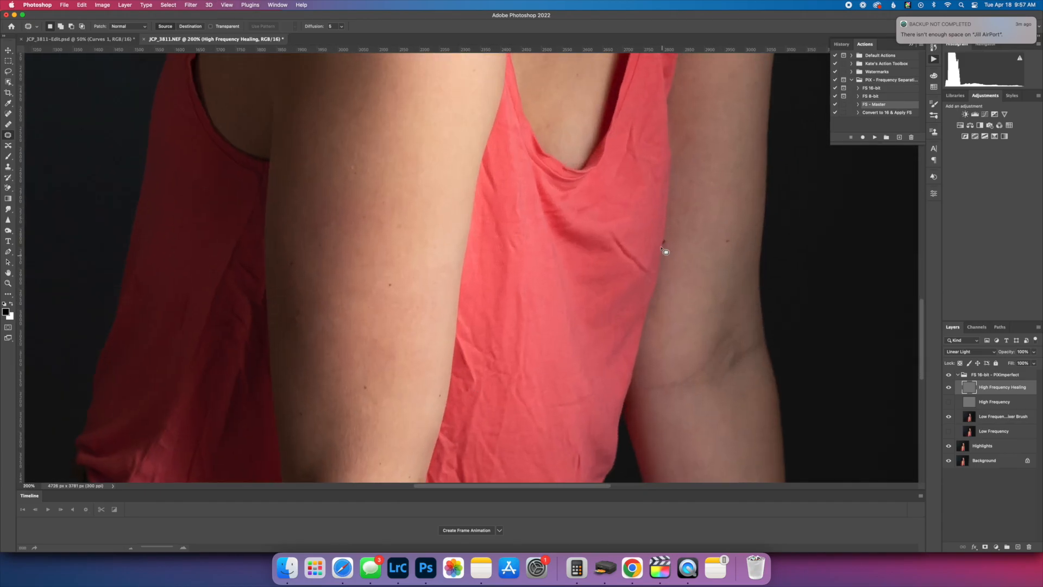
mouse_move(642, 257)
mouse_down()
mouse_move(635, 240)
mouse_move(613, 232)
mouse_move(625, 268)
mouse_move(651, 284)
mouse_move(646, 259)
mouse_move(612, 277)
mouse_up()
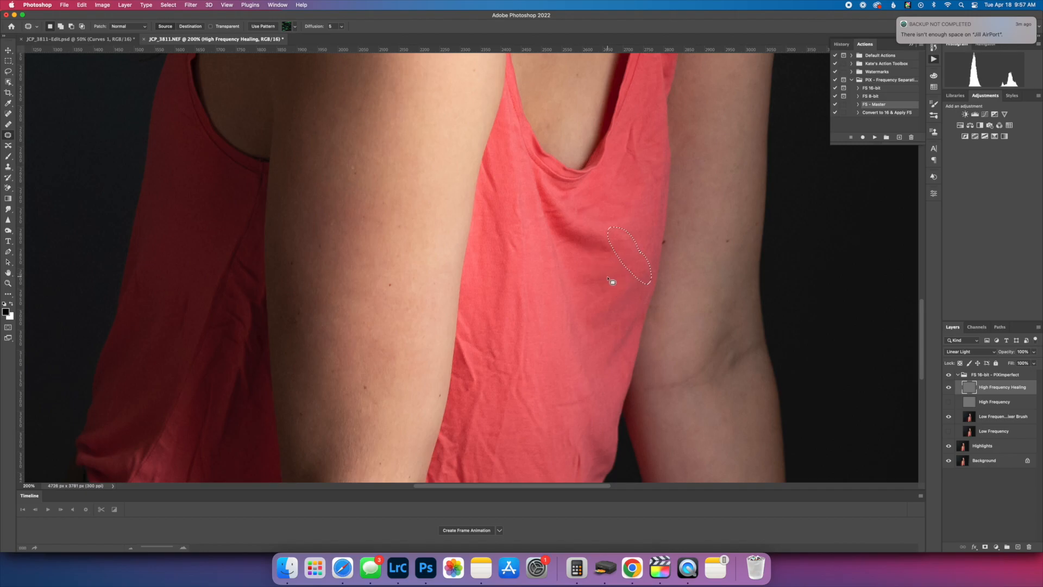
mouse_move(531, 308)
mouse_down()
mouse_move(523, 291)
mouse_move(511, 360)
mouse_move(522, 376)
mouse_move(532, 306)
mouse_up()
drag(524, 343, 549, 345)
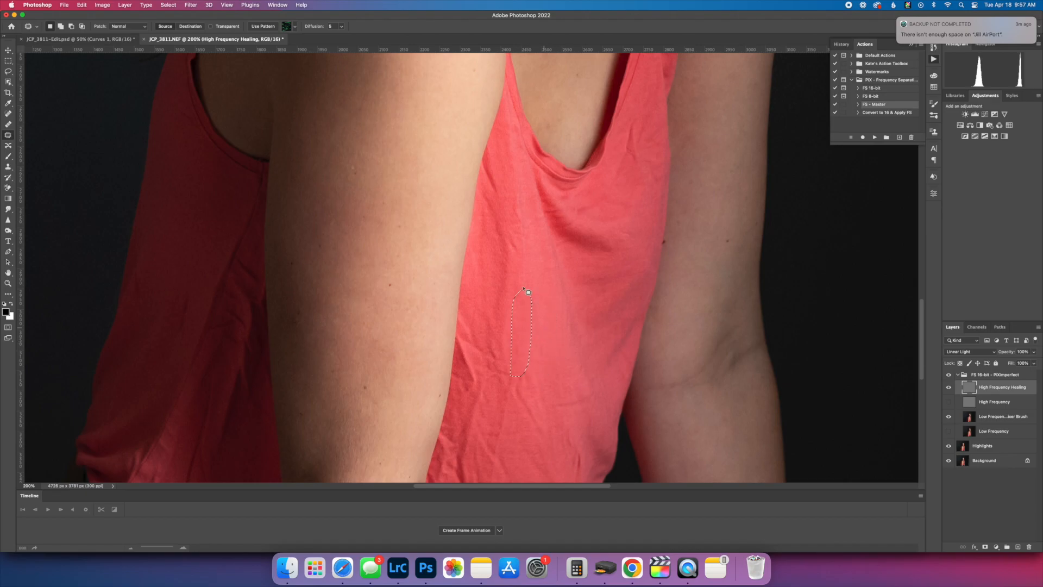
mouse_move(523, 239)
mouse_down()
mouse_move(510, 231)
mouse_move(519, 262)
mouse_move(520, 240)
mouse_move(542, 251)
mouse_up()
mouse_move(514, 197)
mouse_down()
mouse_move(515, 228)
mouse_move(517, 194)
mouse_up()
mouse_move(503, 191)
mouse_down()
mouse_move(487, 147)
mouse_move(481, 169)
mouse_move(504, 202)
mouse_move(511, 164)
mouse_up()
mouse_move(495, 236)
mouse_down()
mouse_move(507, 225)
mouse_move(486, 194)
mouse_move(491, 326)
mouse_move(511, 348)
mouse_move(516, 264)
mouse_move(498, 207)
mouse_up()
drag(510, 253, 535, 250)
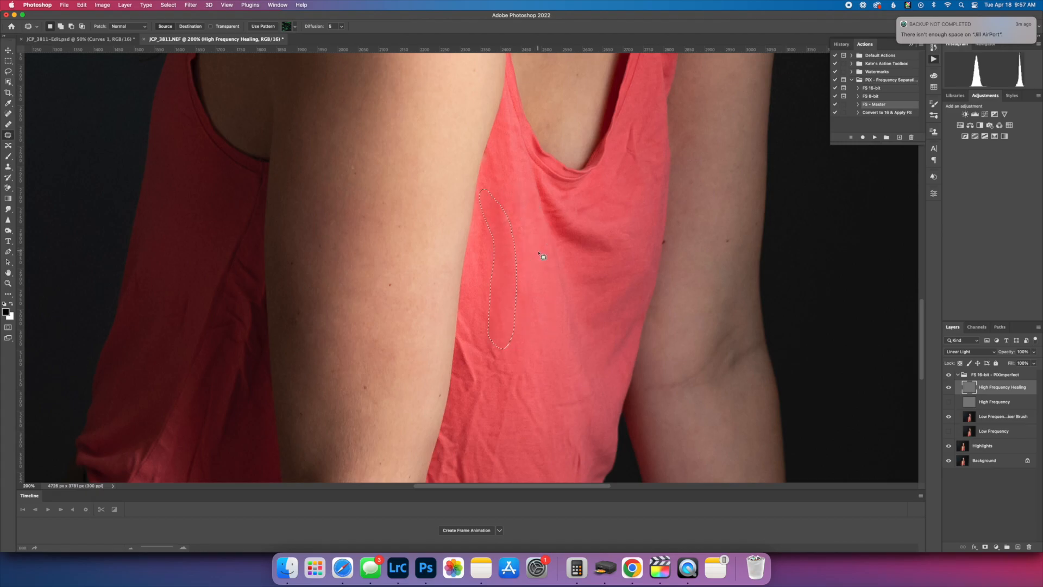
Patch the wrinkles in the lower part of the tank top with smooth fabric texture
scroll(548, 325, down, 5)
mouse_move(520, 209)
mouse_down()
mouse_move(526, 200)
mouse_move(535, 238)
mouse_move(547, 239)
mouse_up()
mouse_move(577, 300)
mouse_down()
mouse_move(580, 282)
mouse_move(594, 307)
mouse_move(563, 298)
mouse_up()
mouse_move(580, 220)
mouse_down()
mouse_move(557, 229)
mouse_move(577, 226)
mouse_up()
drag(568, 226, 564, 244)
mouse_move(503, 276)
mouse_down()
mouse_move(508, 268)
mouse_move(498, 319)
mouse_move(504, 277)
mouse_up()
drag(502, 263, 530, 258)
Clear the selection and heal the small creases beside the forearm and near the tank top's hem with the Healing Brush
click(8, 125)
key(super+d)
click(463, 300)
click(520, 203)
click(465, 325)
click(520, 202)
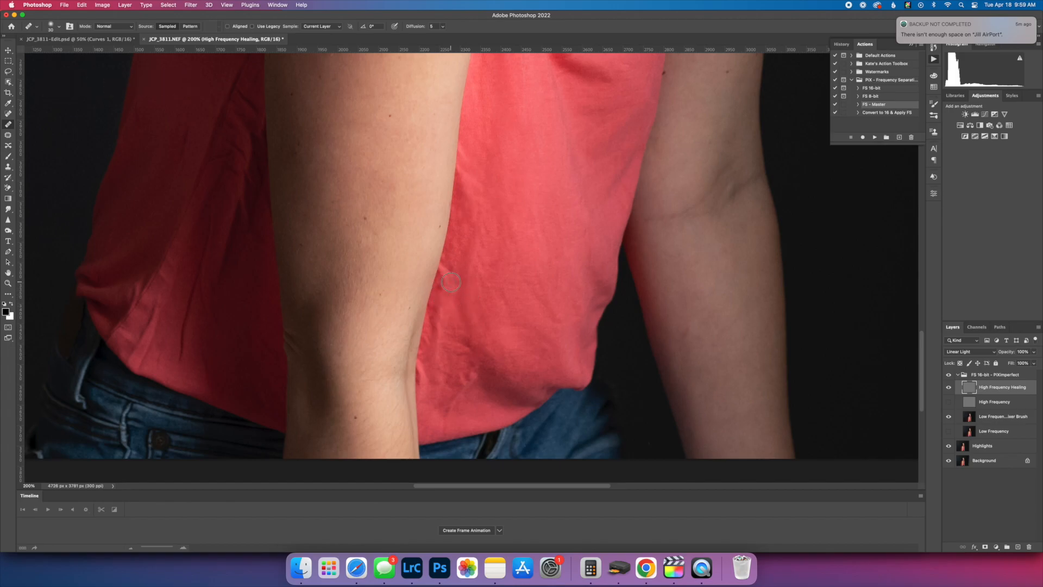
click(443, 277)
click(441, 288)
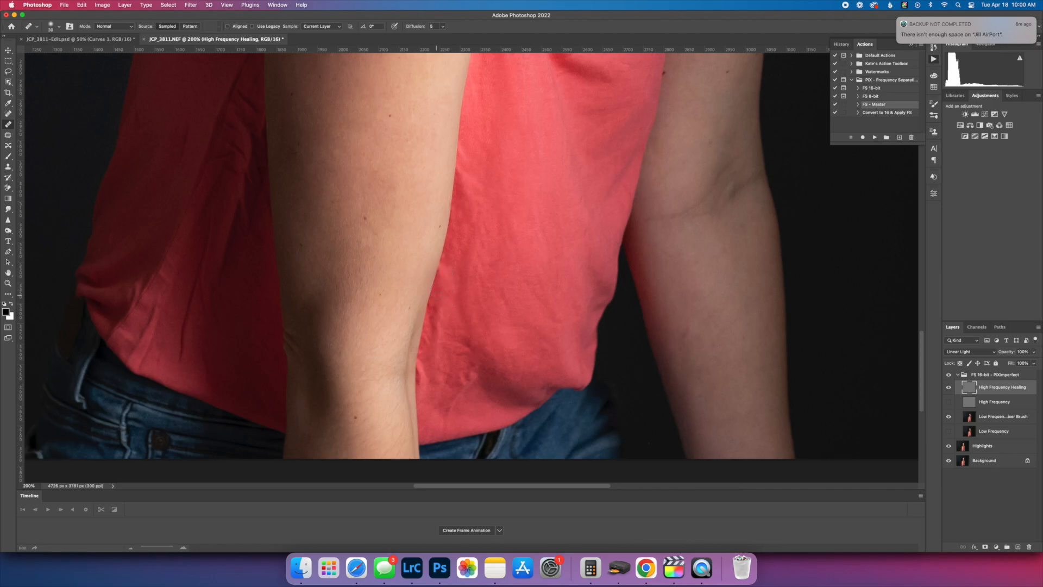
alt+click(449, 329)
click(433, 315)
alt+click(451, 330)
click(436, 326)
click(460, 380)
key(super+minus)
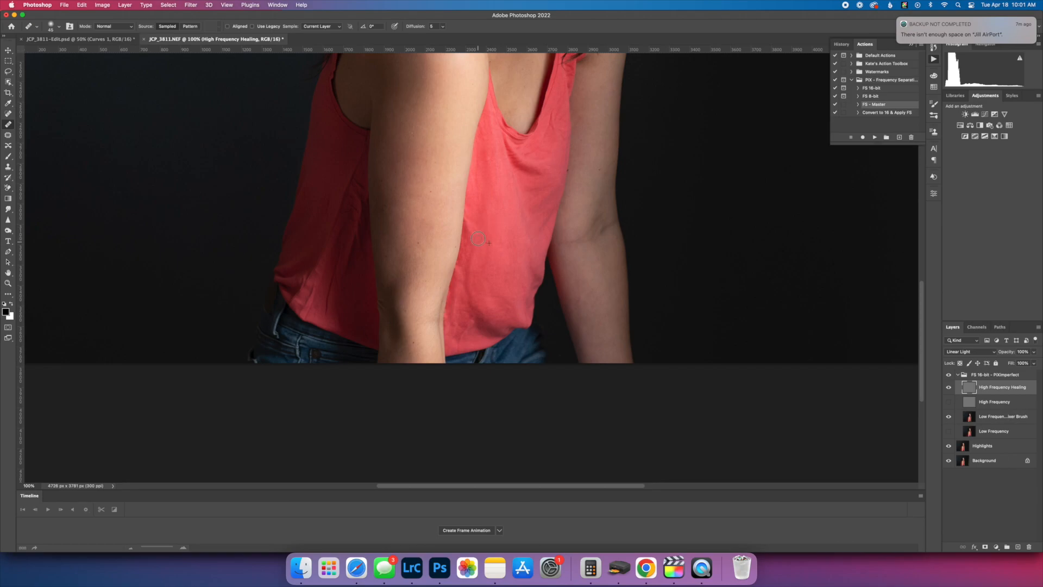
drag(468, 251, 459, 263)
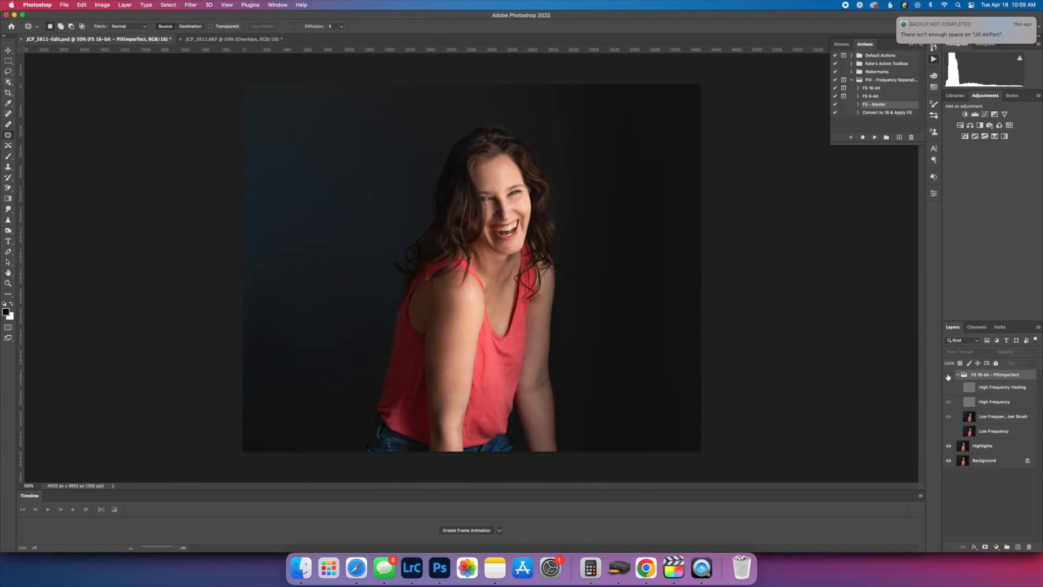
Compare JCP_3811-Edit.psd with and without the FS 16-bit - PiXimperfect group by switching its visibility
click(947, 374)
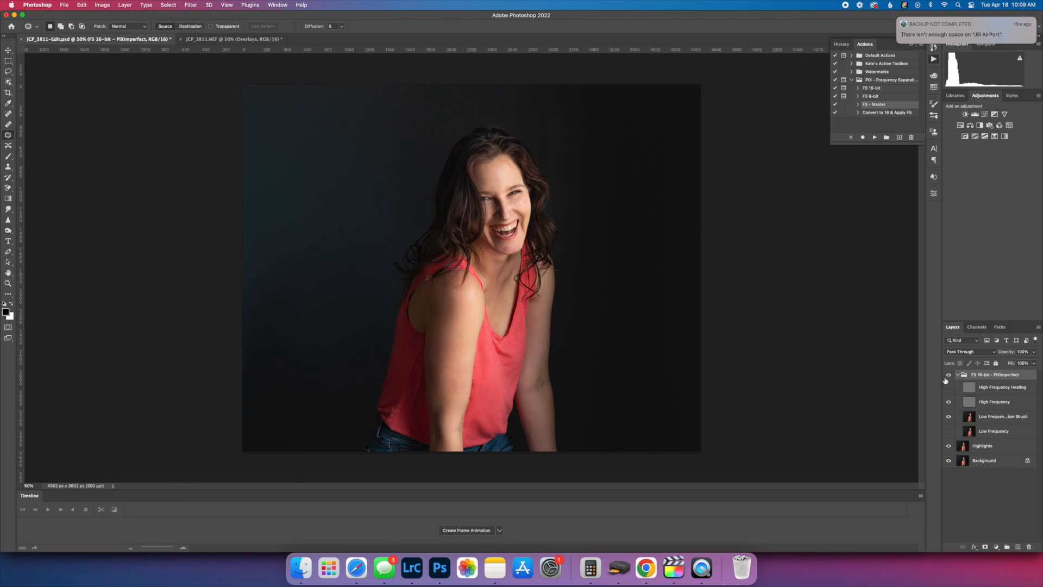
click(948, 376)
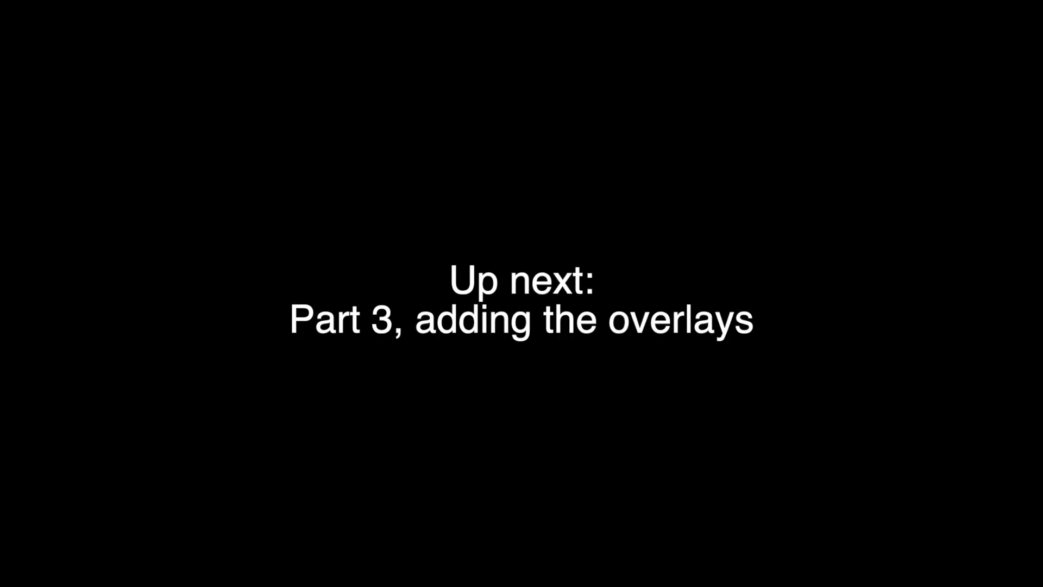